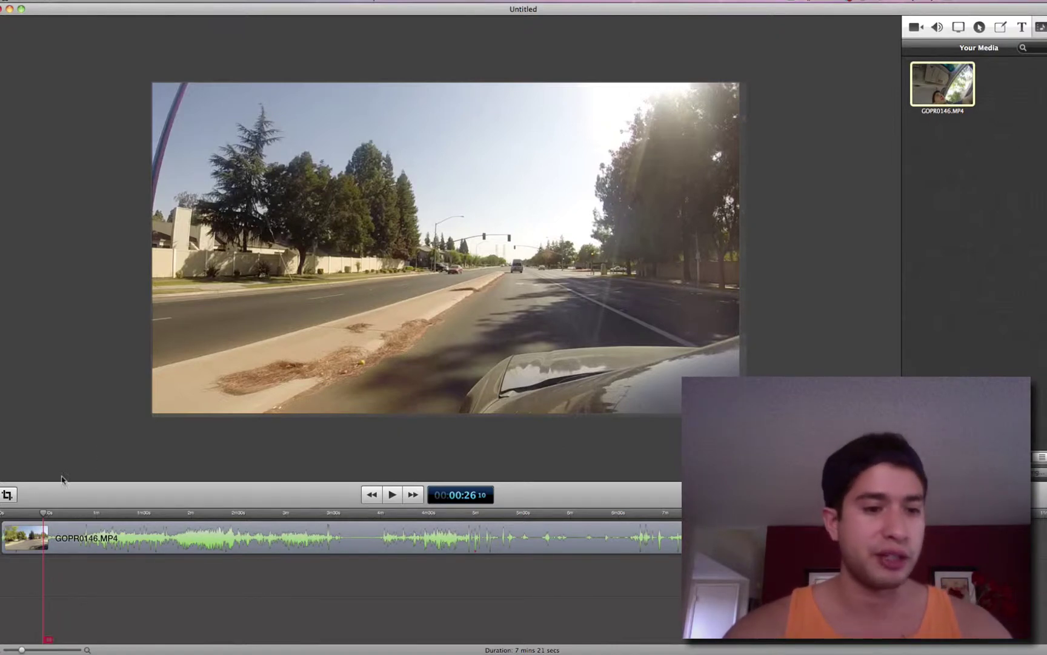
Return the playhead to 00:00:00 at the start of the GOPR0146.MP4 clip.
{"action": "key", "text": "Home"}
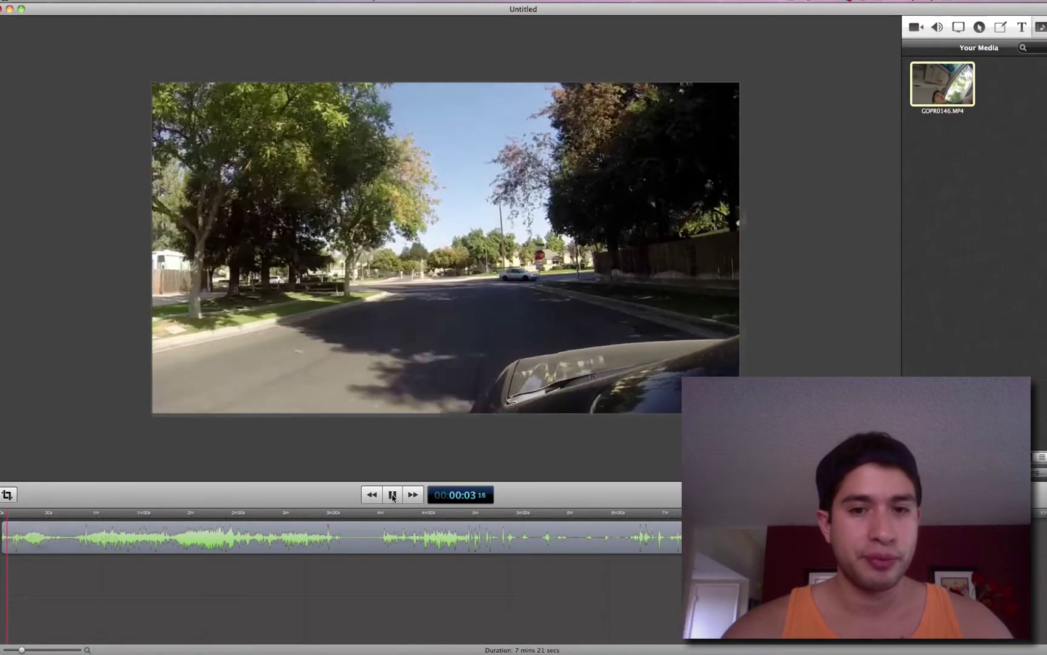
Stop playback, park the playhead at 00:00:24;08 and select the driving clip.
{"action": "left_click", "coordinate": [392, 495]}
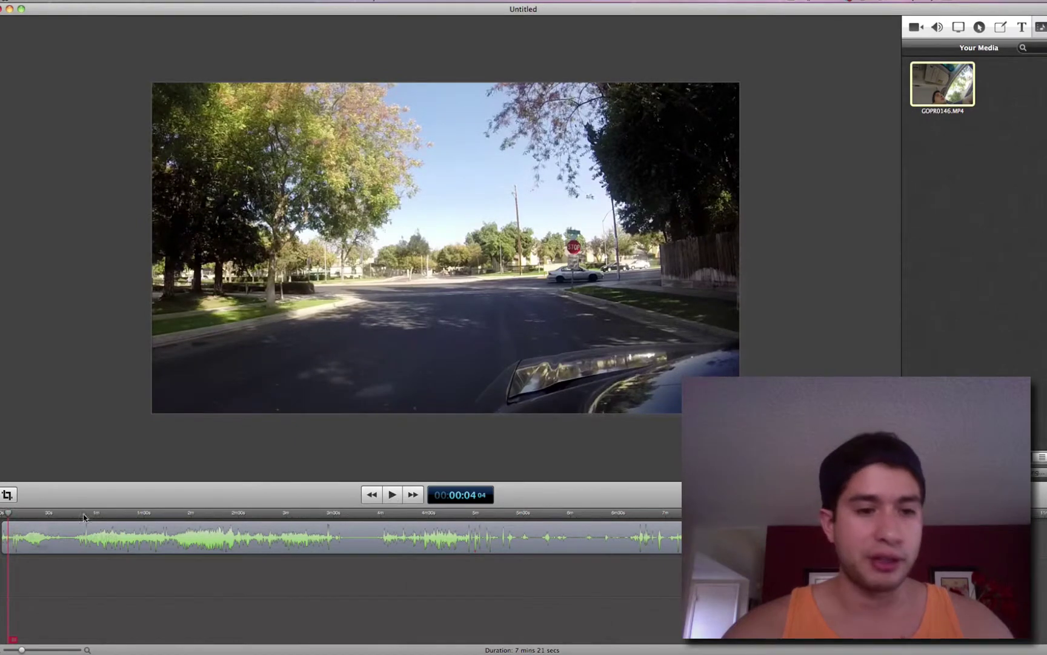
{"action": "left_click", "coordinate": [53, 514]}
{"action": "left_click", "coordinate": [45, 514]}
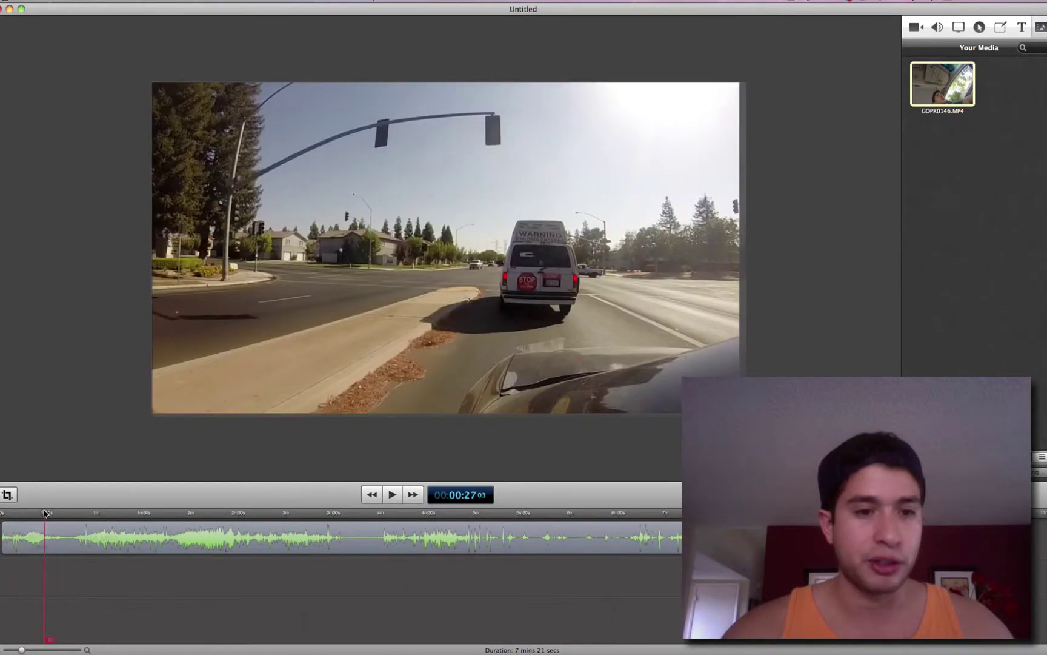
{"action": "left_click", "coordinate": [34, 514]}
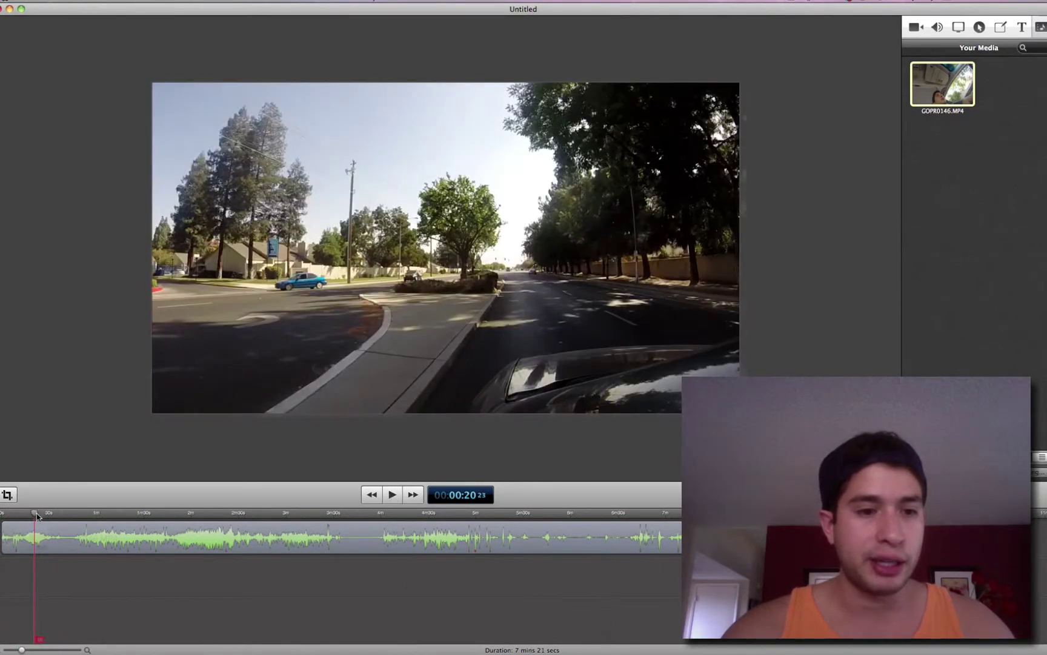
{"action": "mouse_move", "coordinate": [37, 515]}
{"action": "left_mouse_down"}
{"action": "mouse_move", "coordinate": [21, 515]}
{"action": "mouse_move", "coordinate": [40, 515]}
{"action": "left_mouse_up"}
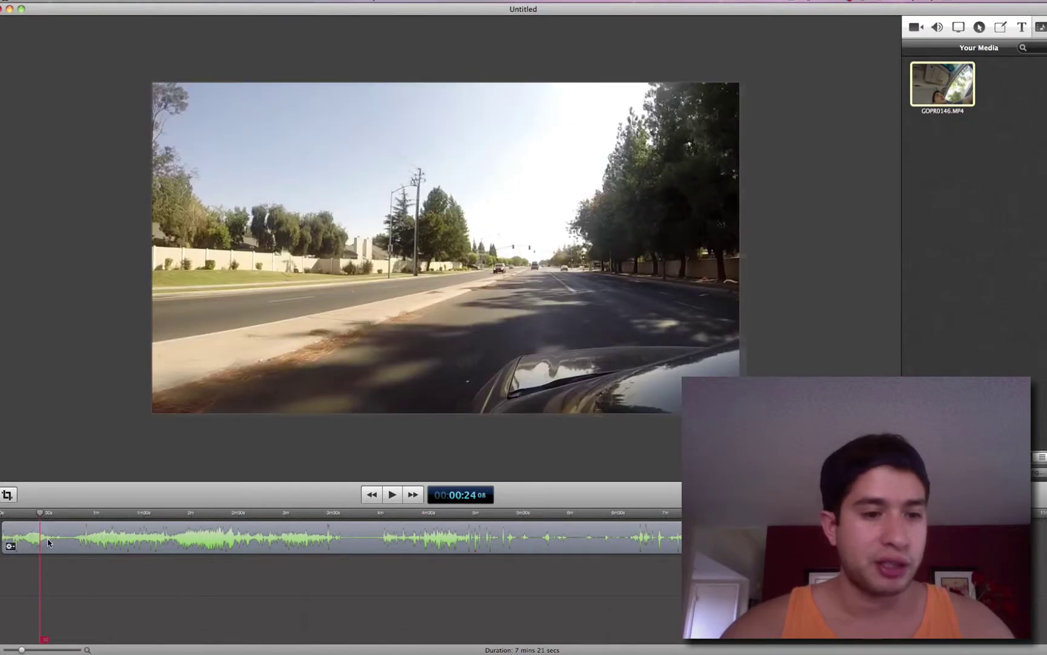
{"action": "left_click", "coordinate": [48, 541]}
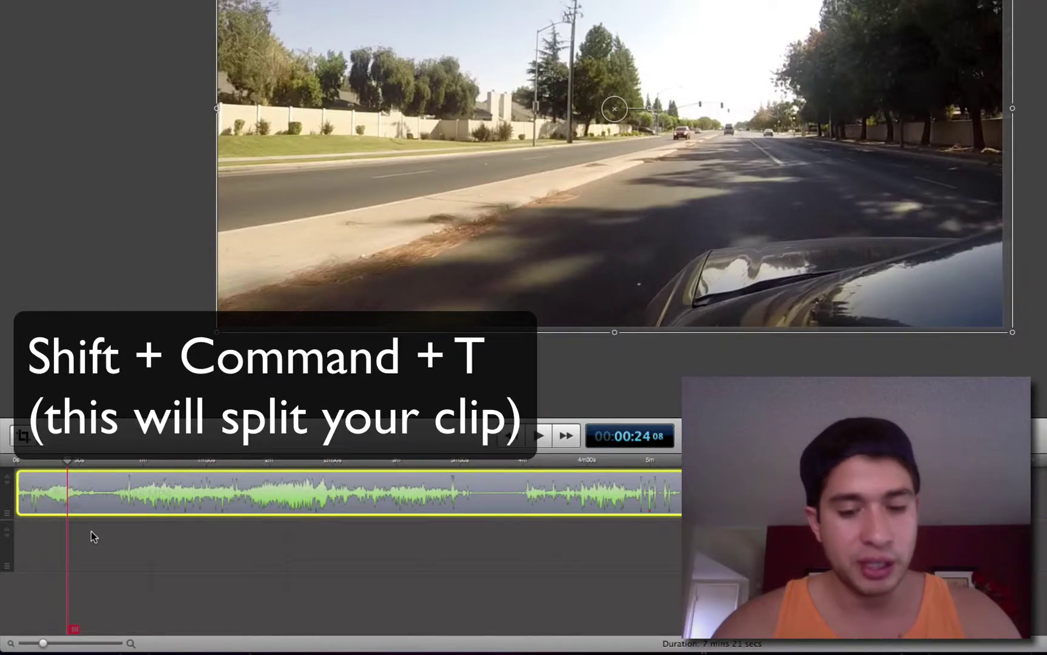
Split GOPR0146.MP4 at 00:00:24;08, select the right-hand piece and play on.
{"action": "key", "text": "shift+super+t"}
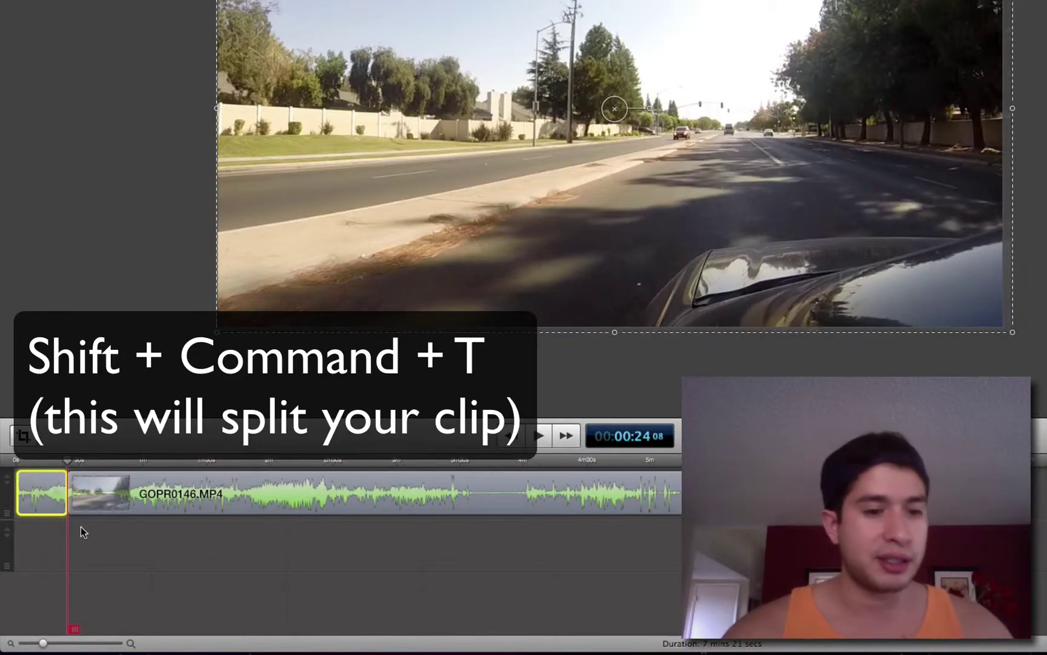
{"action": "mouse_move", "coordinate": [117, 506]}
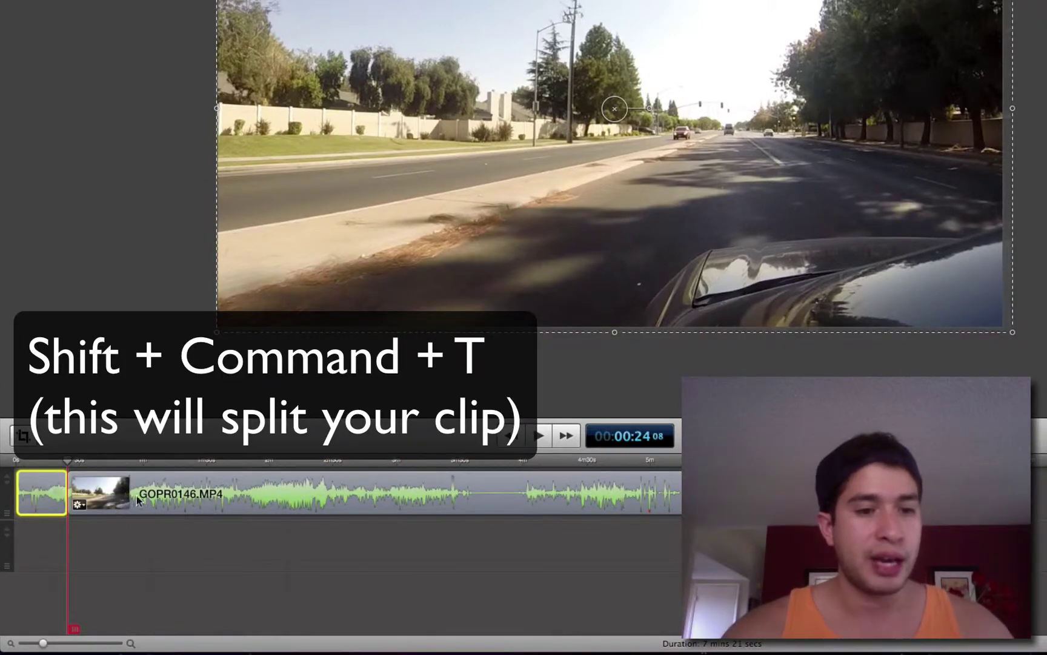
{"action": "left_click", "coordinate": [175, 500]}
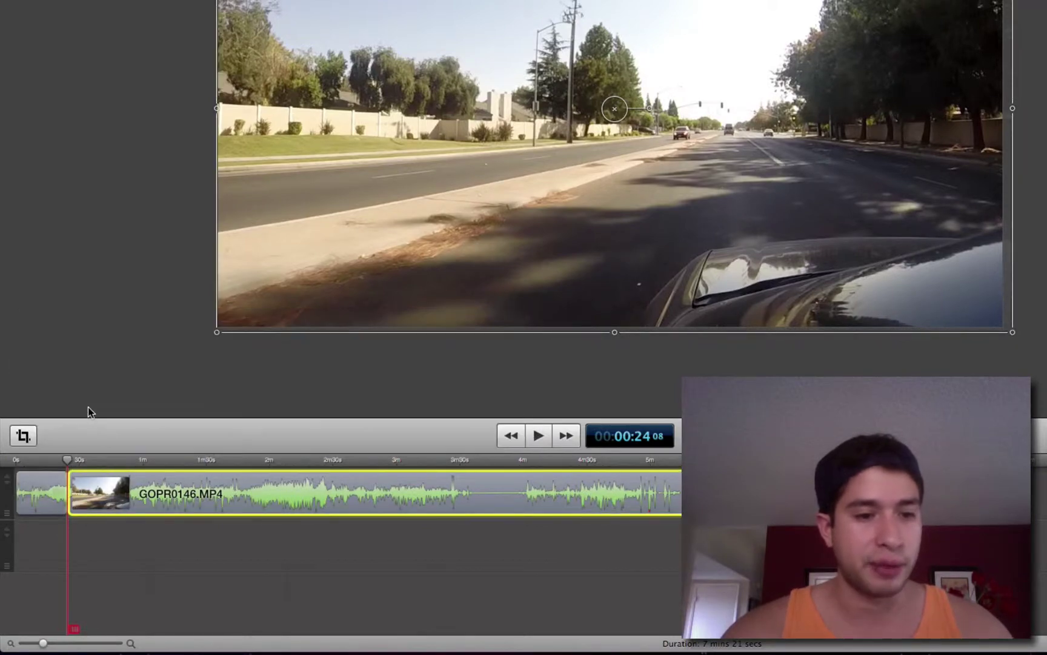
{"action": "key", "text": "space"}
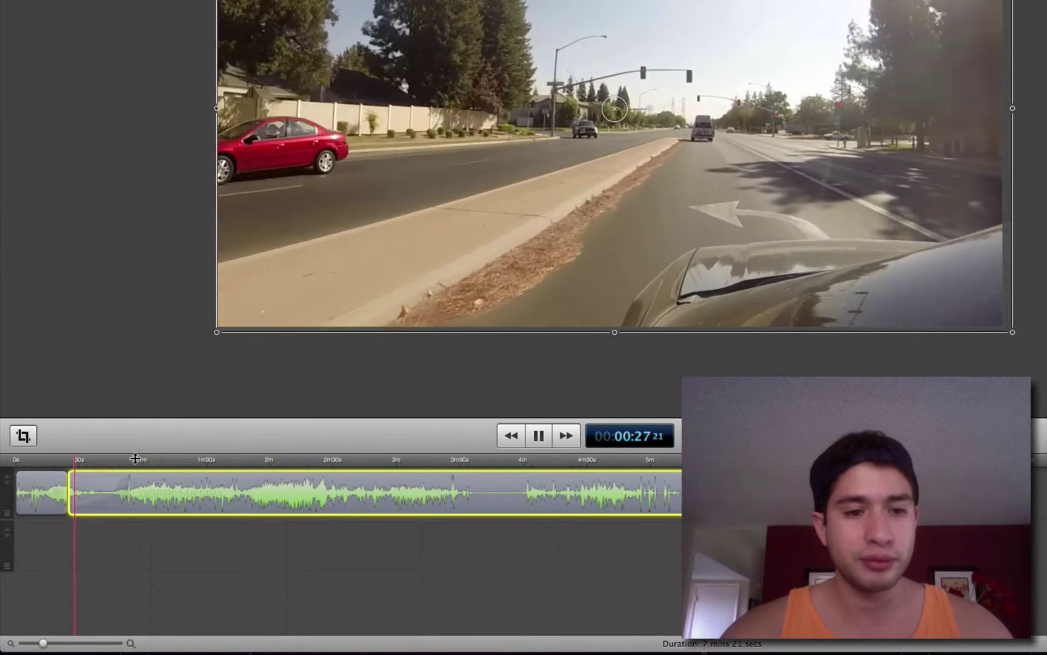
Split again at 00:00:48;06 and delete the middle piece between the two cuts.
{"action": "left_click", "coordinate": [108, 463]}
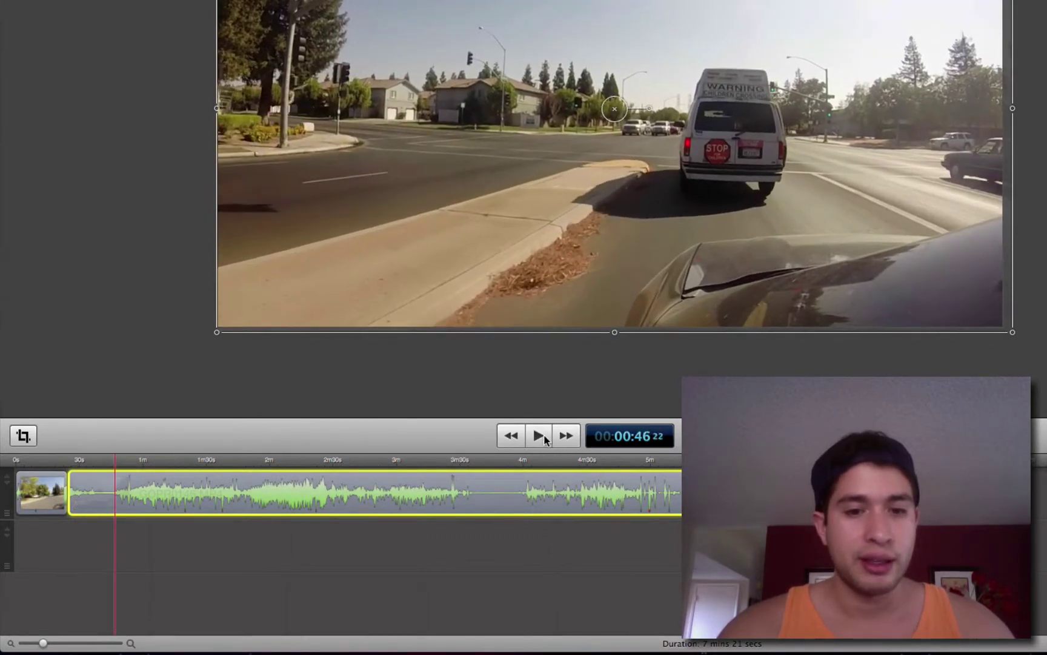
{"action": "left_click", "coordinate": [543, 437]}
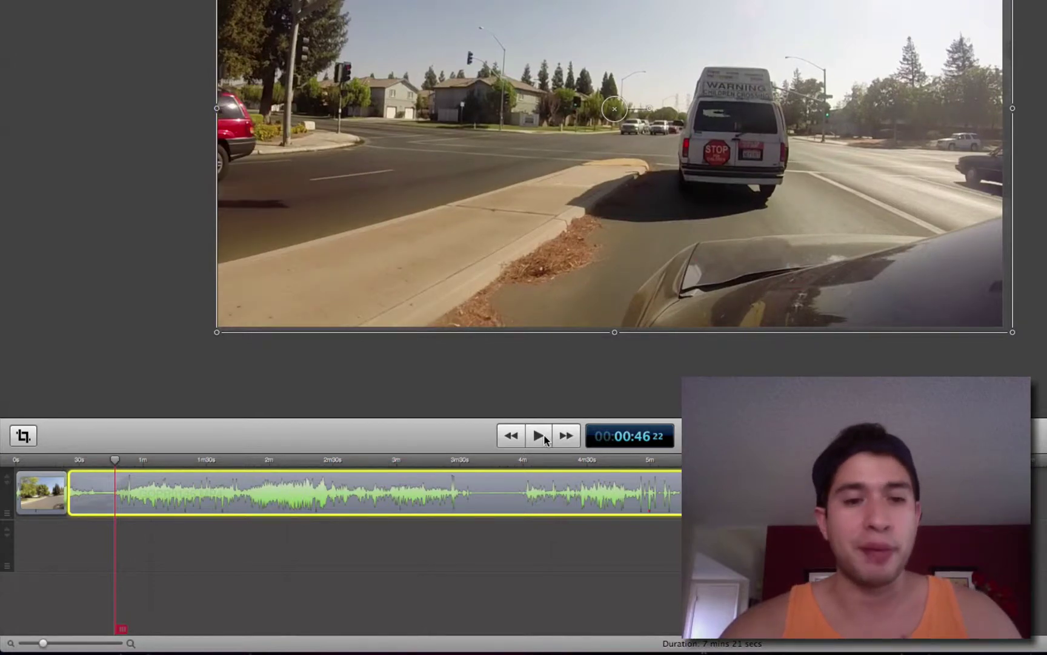
{"action": "mouse_move", "coordinate": [119, 457]}
{"action": "left_mouse_down"}
{"action": "mouse_move", "coordinate": [131, 458]}
{"action": "mouse_move", "coordinate": [118, 461]}
{"action": "left_mouse_up"}
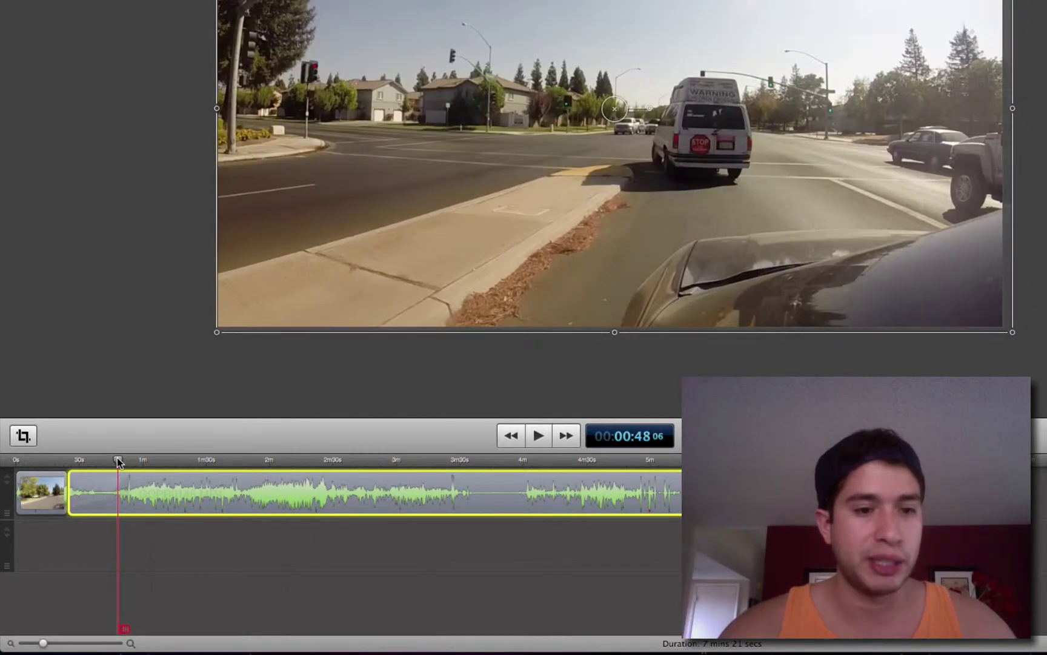
{"action": "mouse_move", "coordinate": [121, 489]}
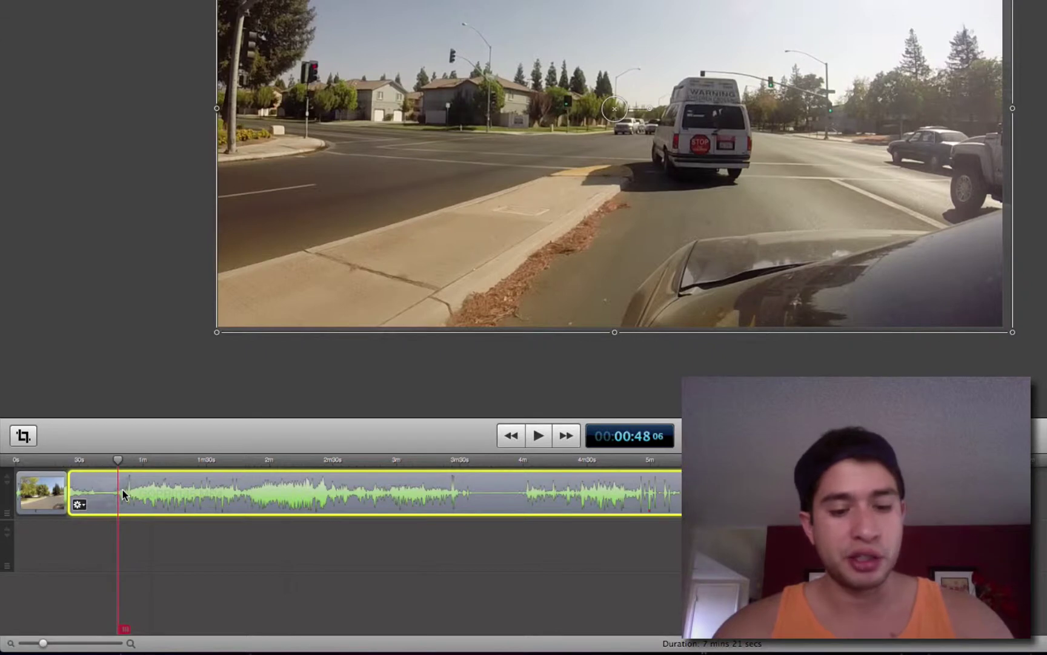
{"action": "key", "text": "t"}
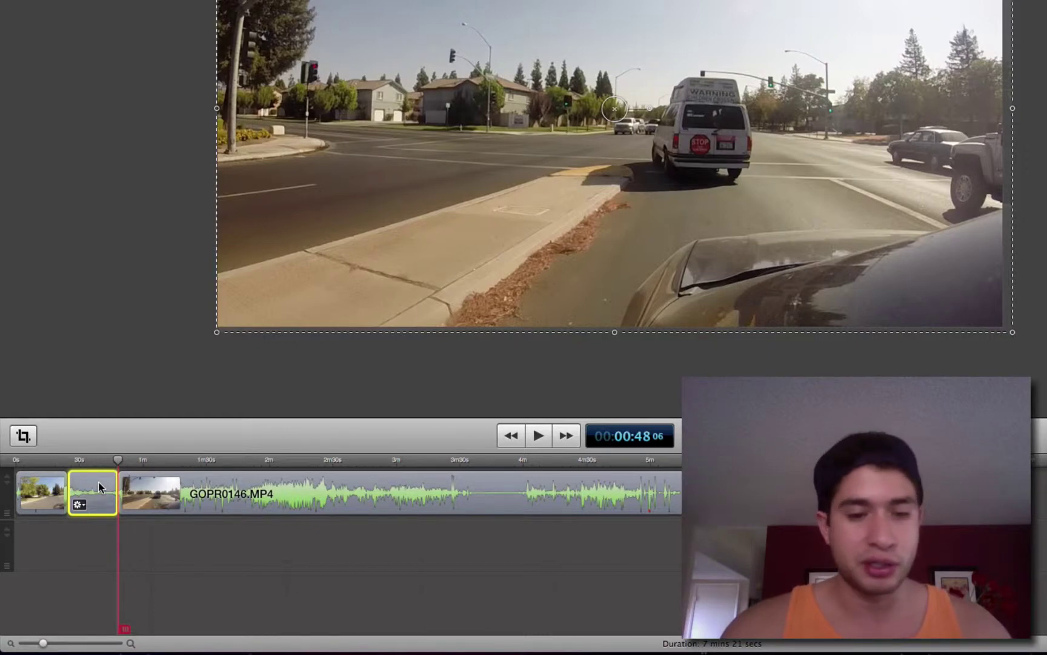
{"action": "key", "text": "Delete"}
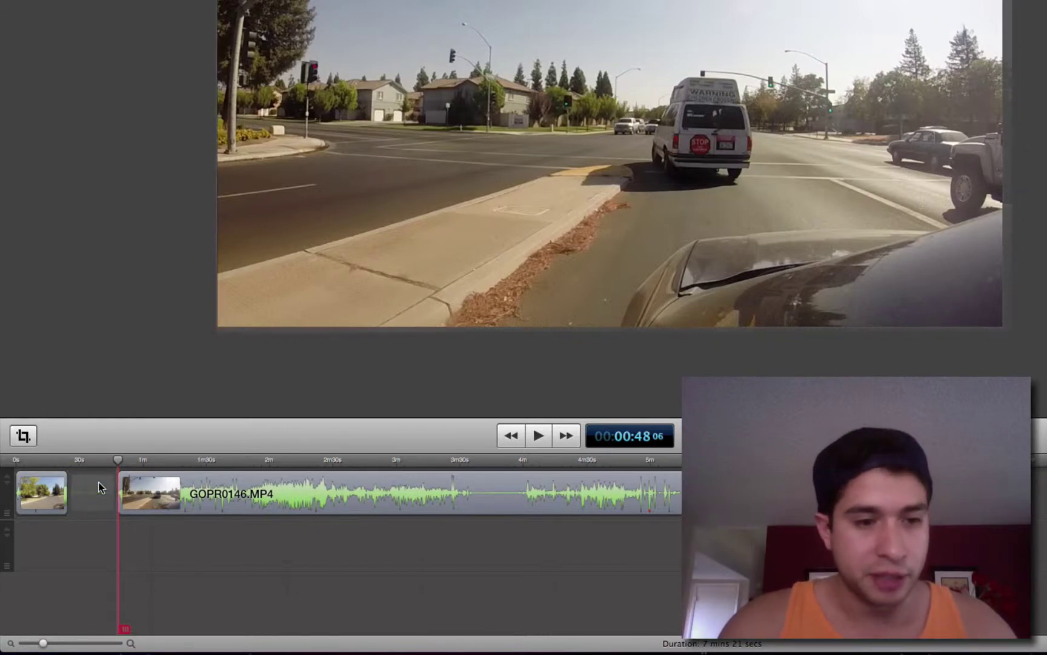
Slide the later clip left to close the gap and play back across the join.
{"action": "left_click", "coordinate": [205, 489]}
{"action": "left_click_drag", "start_coordinate": [205, 489], "coordinate": [78, 503]}
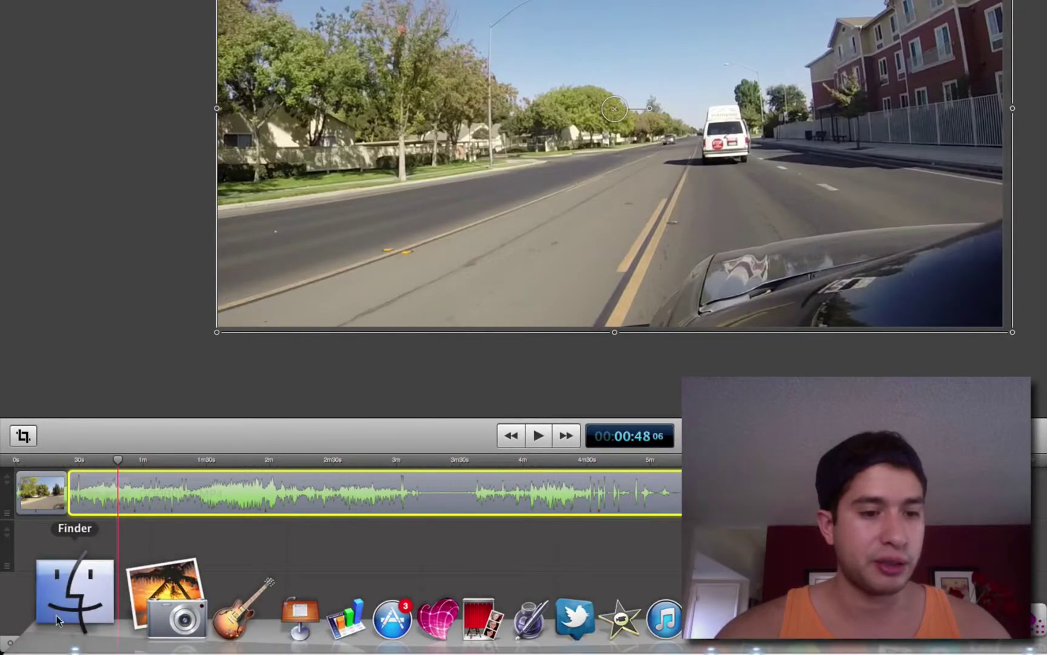
{"action": "left_click_drag", "start_coordinate": [41, 643], "coordinate": [58, 646]}
{"action": "left_click", "coordinate": [162, 461]}
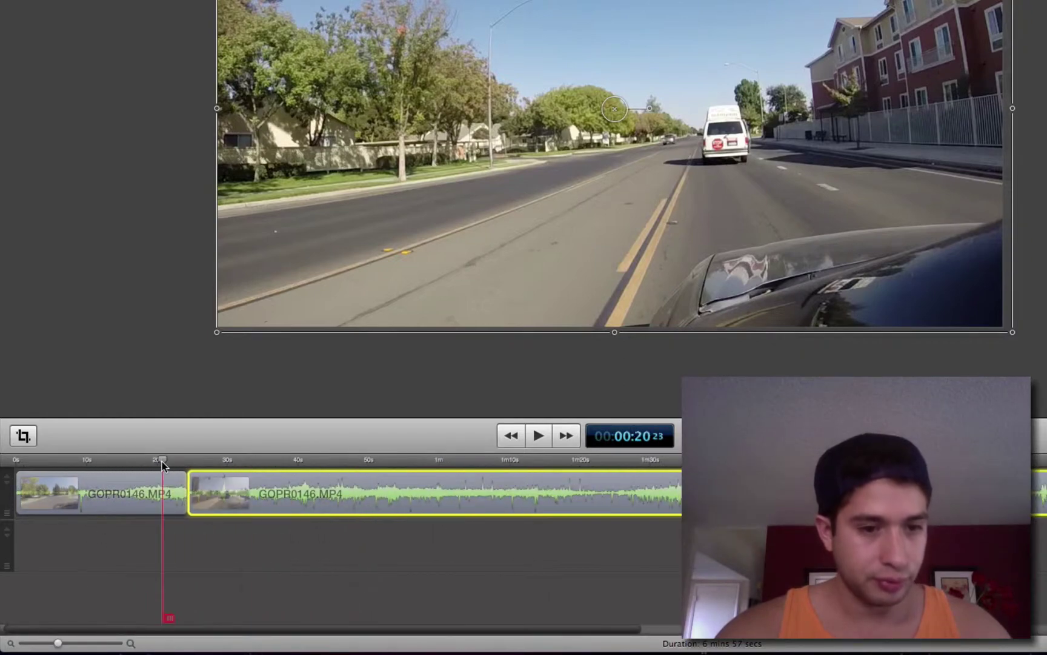
{"action": "key", "text": "space"}
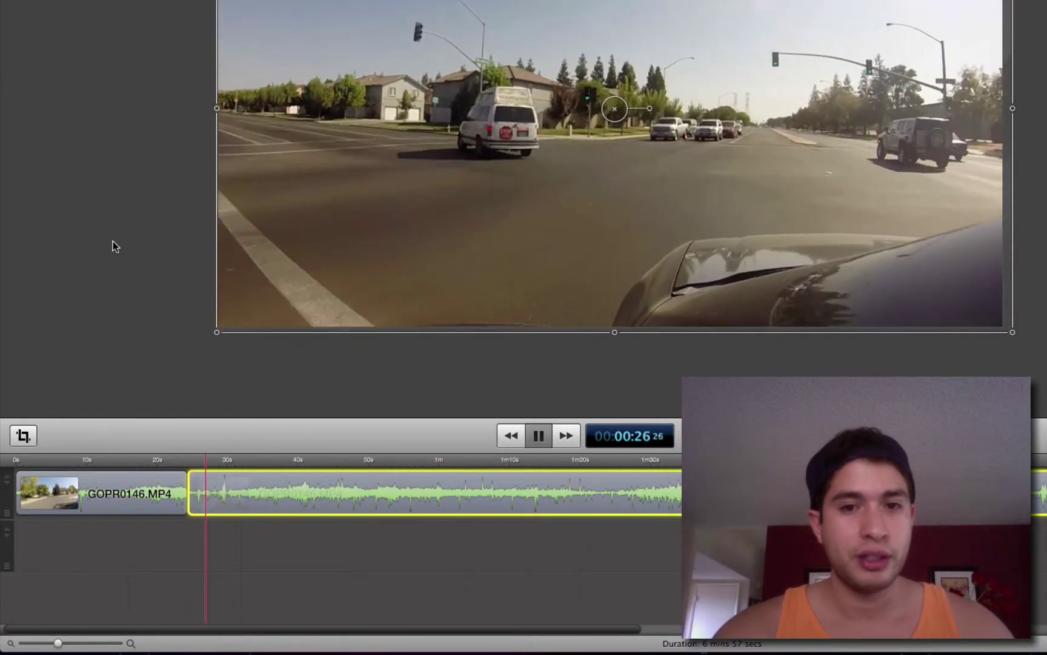
{"action": "key", "text": "space"}
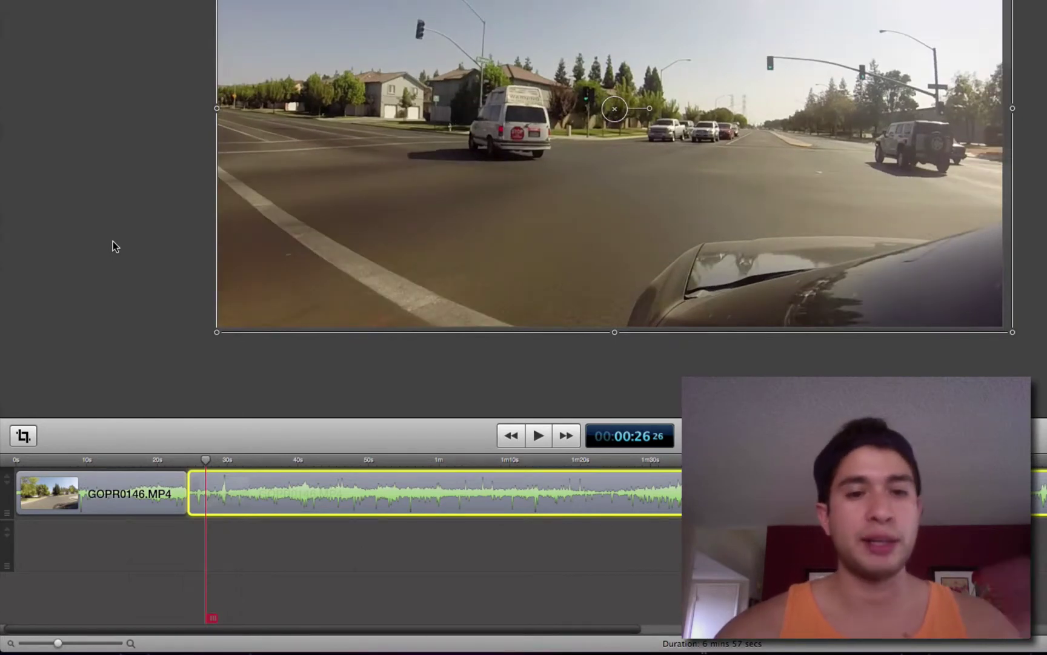
Overlap the second clip onto the first by about 3 seconds.
{"action": "left_click", "coordinate": [113, 241]}
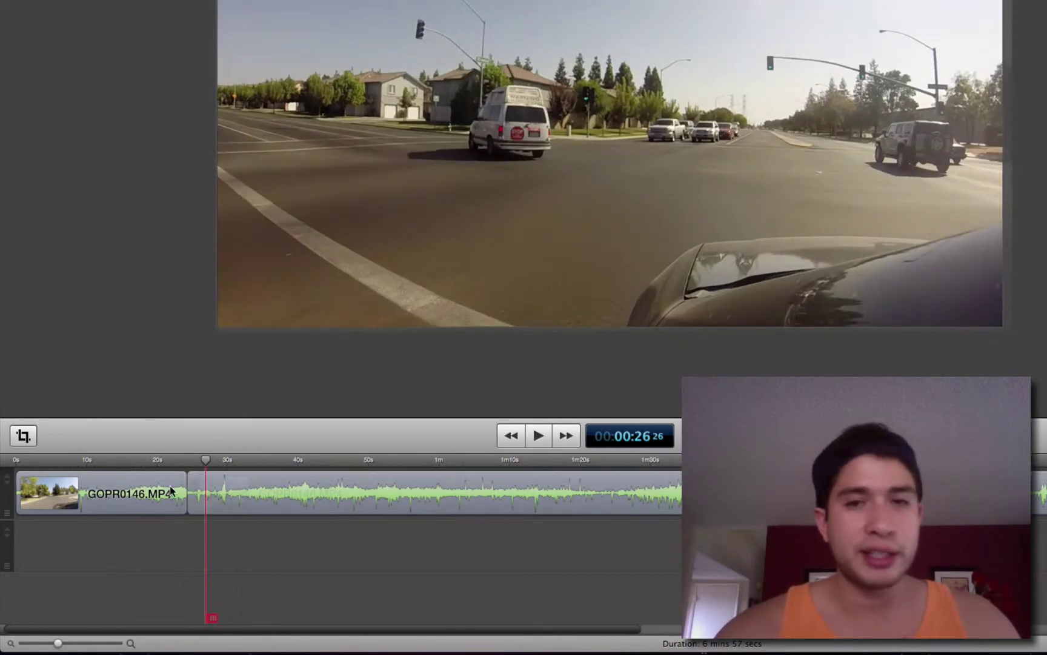
{"action": "left_click", "coordinate": [240, 491]}
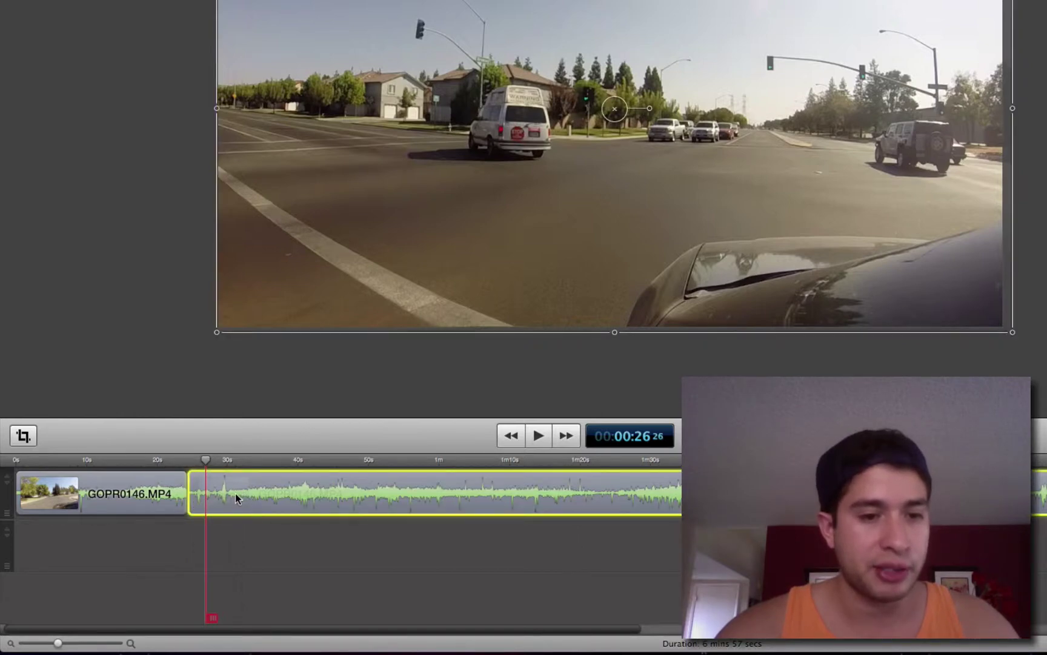
{"action": "left_click_drag", "start_coordinate": [236, 493], "coordinate": [226, 493]}
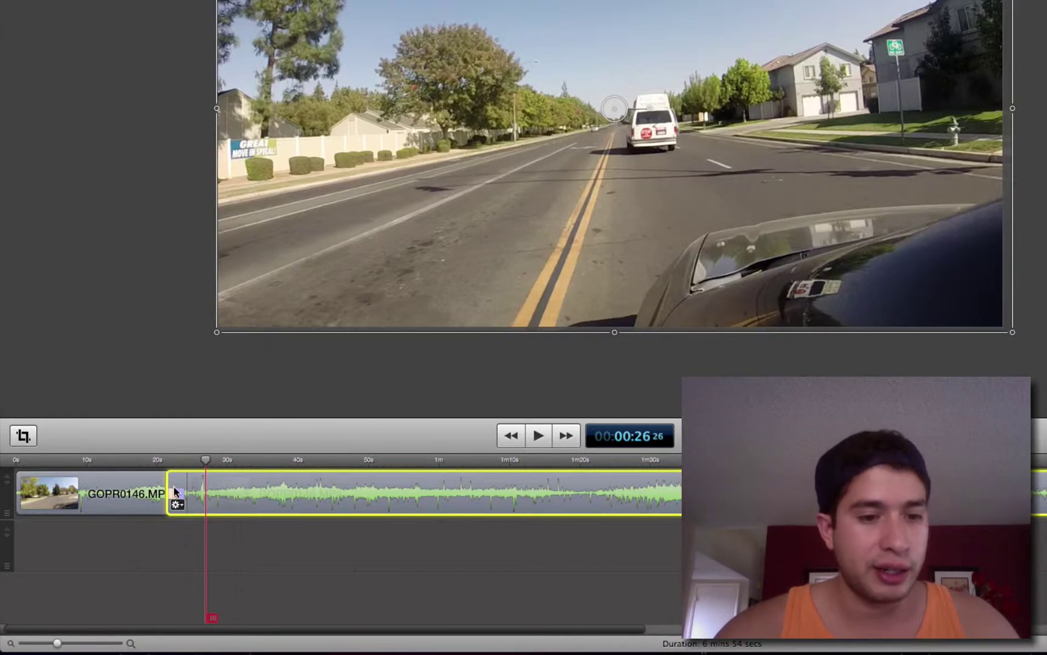
Set the join's transition to Cross Dissolve and preview it from about 18 seconds.
{"action": "left_click", "coordinate": [174, 489]}
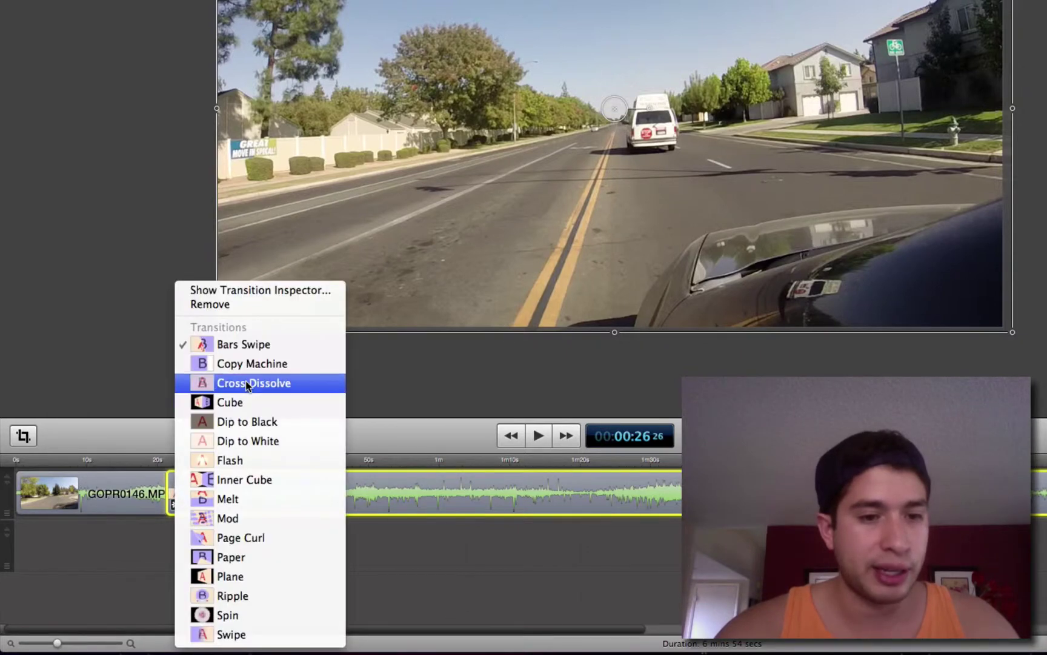
{"action": "left_click", "coordinate": [247, 383]}
{"action": "left_click", "coordinate": [149, 459]}
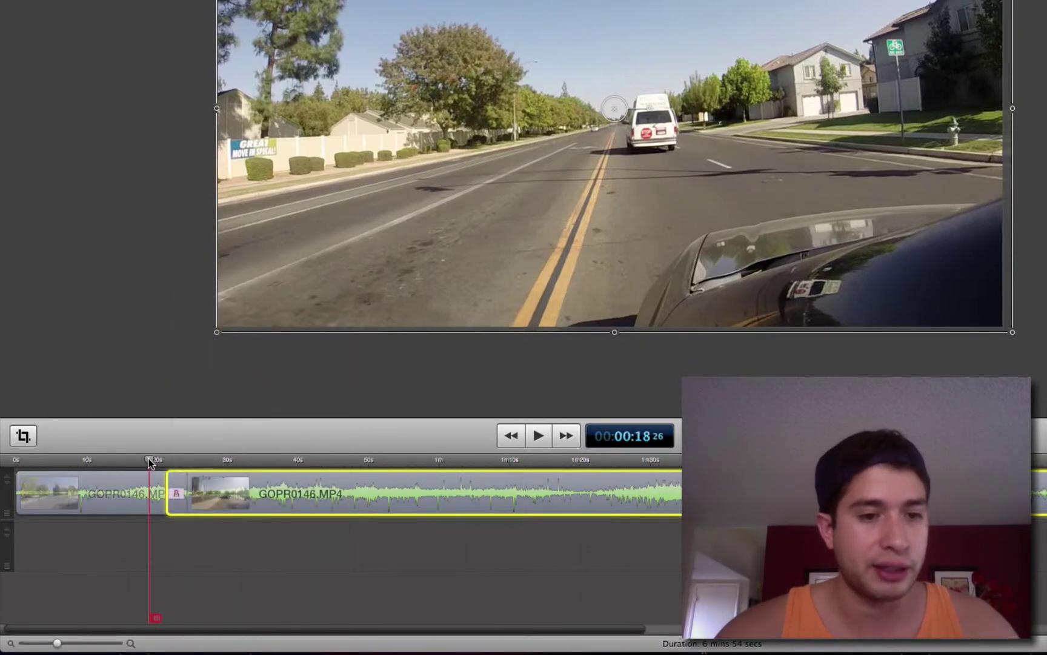
{"action": "left_click", "coordinate": [104, 285]}
{"action": "key", "text": "space"}
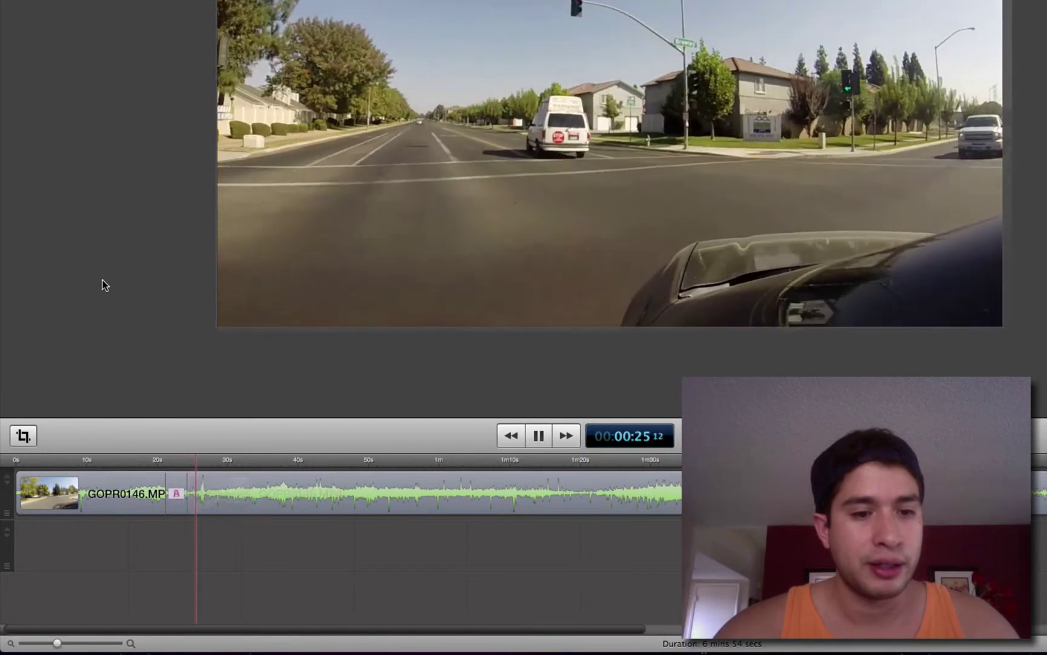
{"action": "key", "text": "space"}
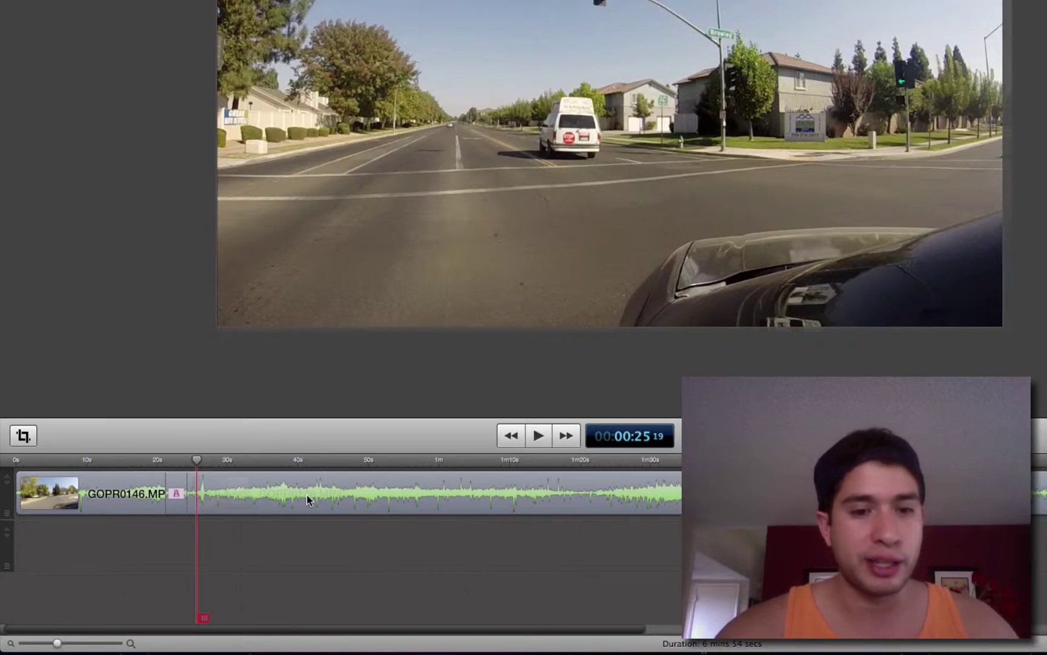
{"action": "left_click", "coordinate": [258, 461]}
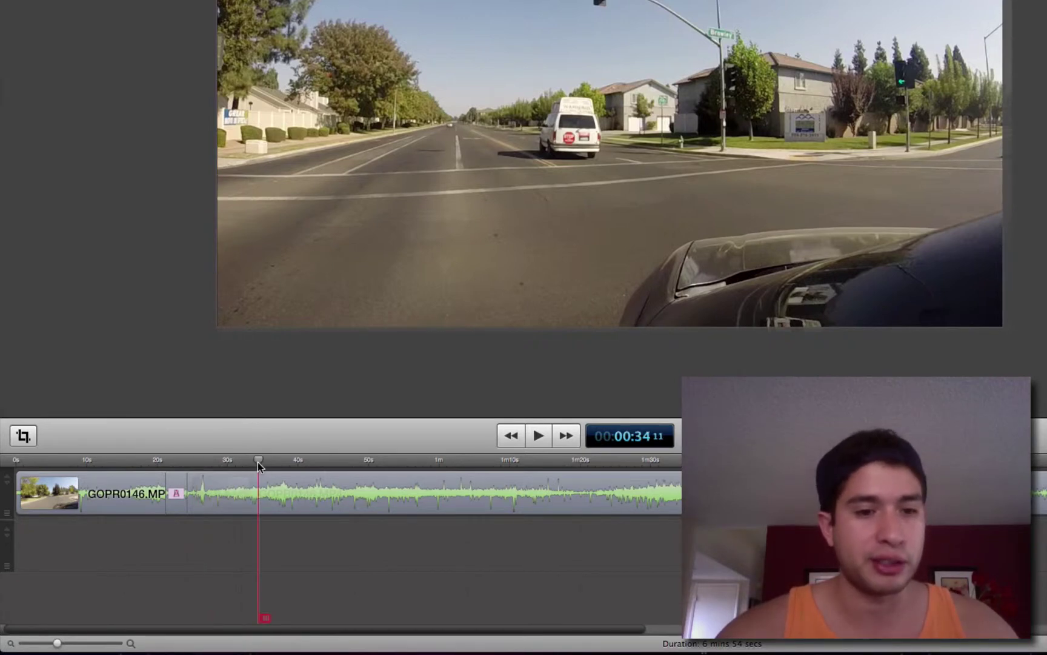
Split the long clip at the 45-second mark.
{"action": "left_click", "coordinate": [309, 460]}
{"action": "left_click", "coordinate": [333, 459]}
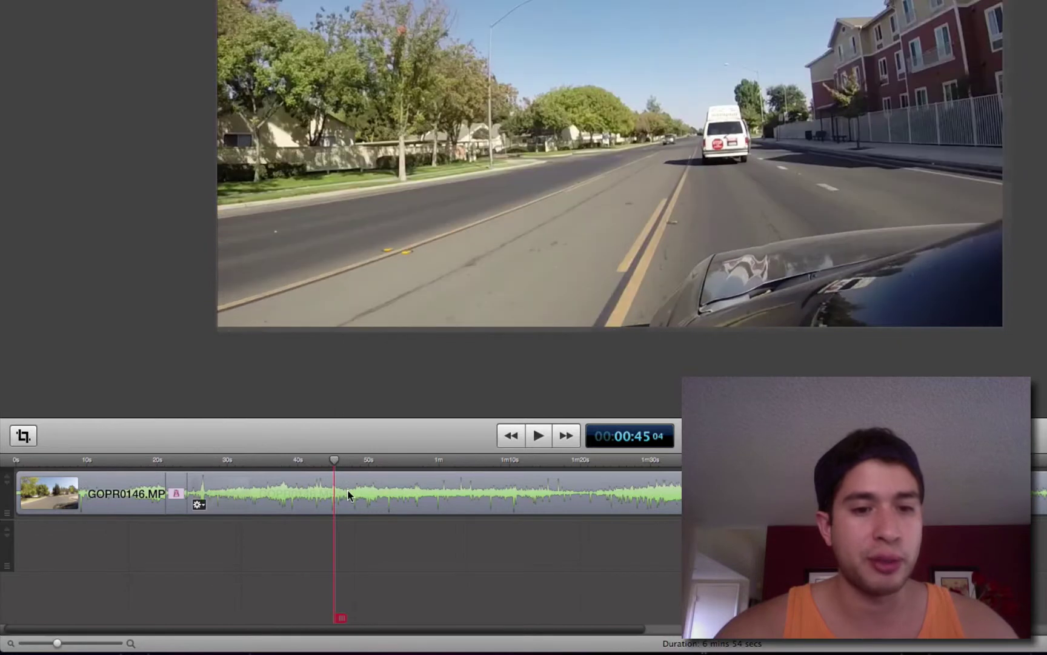
{"action": "left_click", "coordinate": [348, 495]}
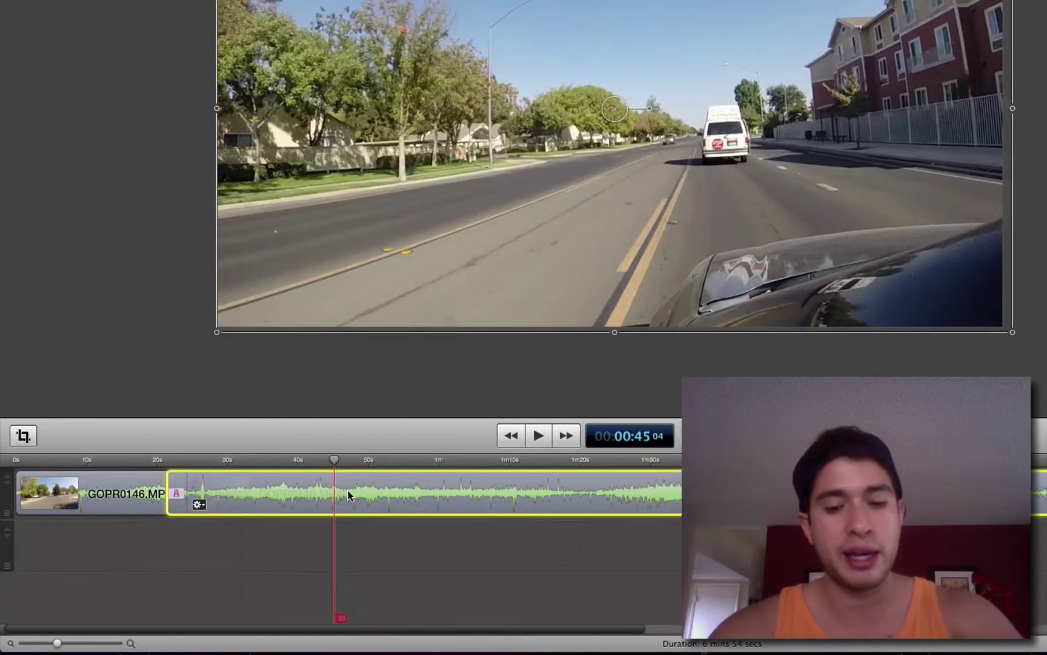
{"action": "key", "text": "super+b"}
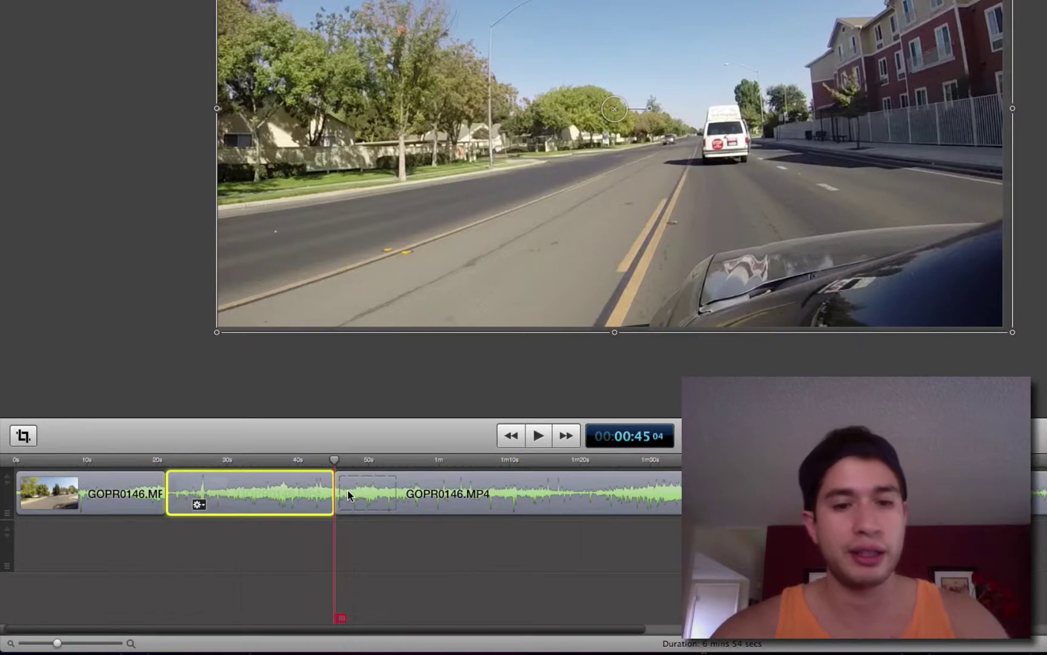
Split at 1m04s, delete the piece ending there, and slide the next clip into the gap.
{"action": "left_click", "coordinate": [365, 460]}
{"action": "left_click", "coordinate": [414, 460]}
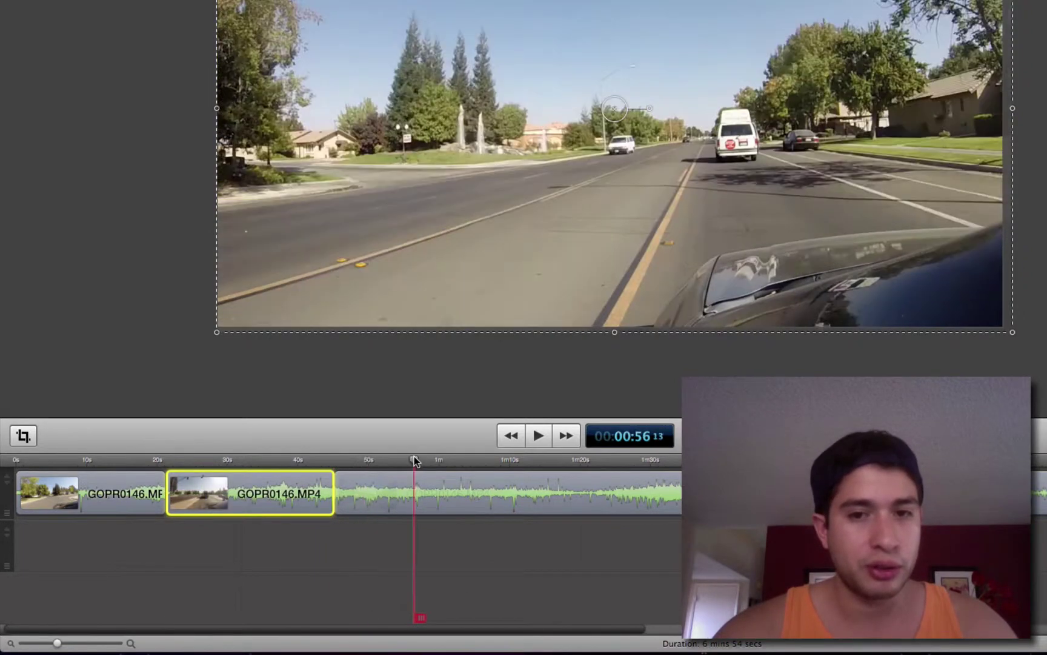
{"action": "left_click", "coordinate": [510, 495]}
{"action": "left_click", "coordinate": [470, 461]}
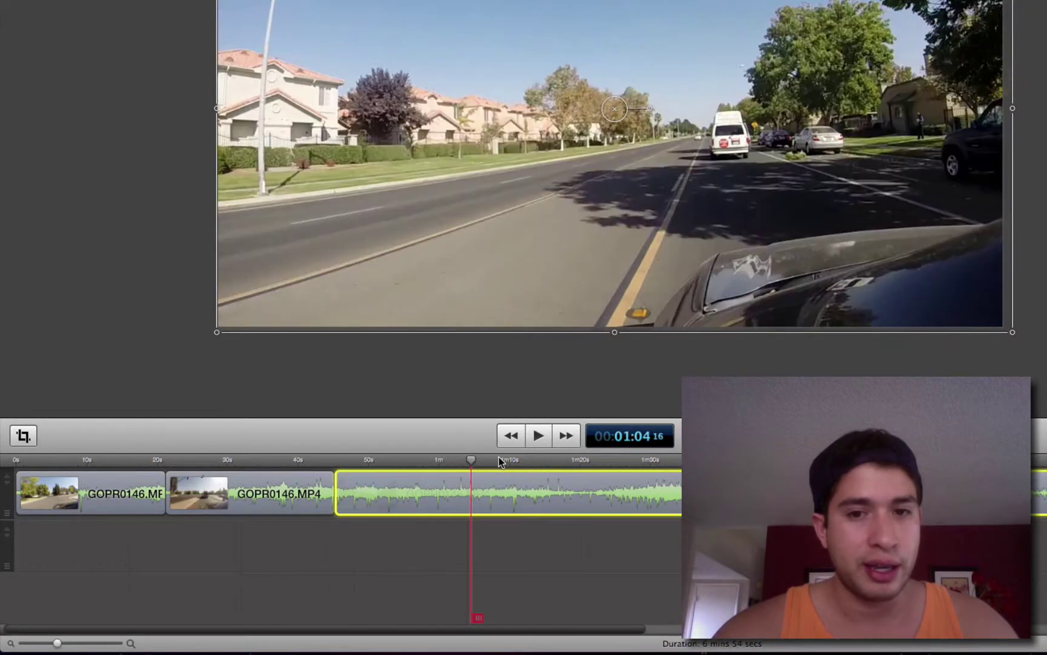
{"action": "mouse_move", "coordinate": [481, 500]}
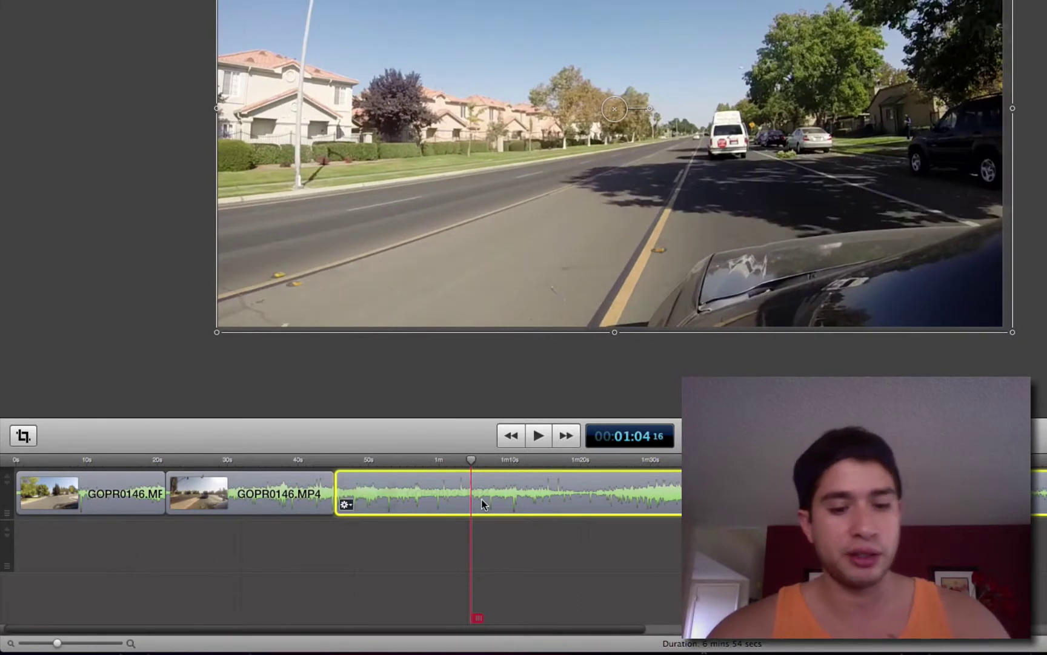
{"action": "key", "text": "super+b"}
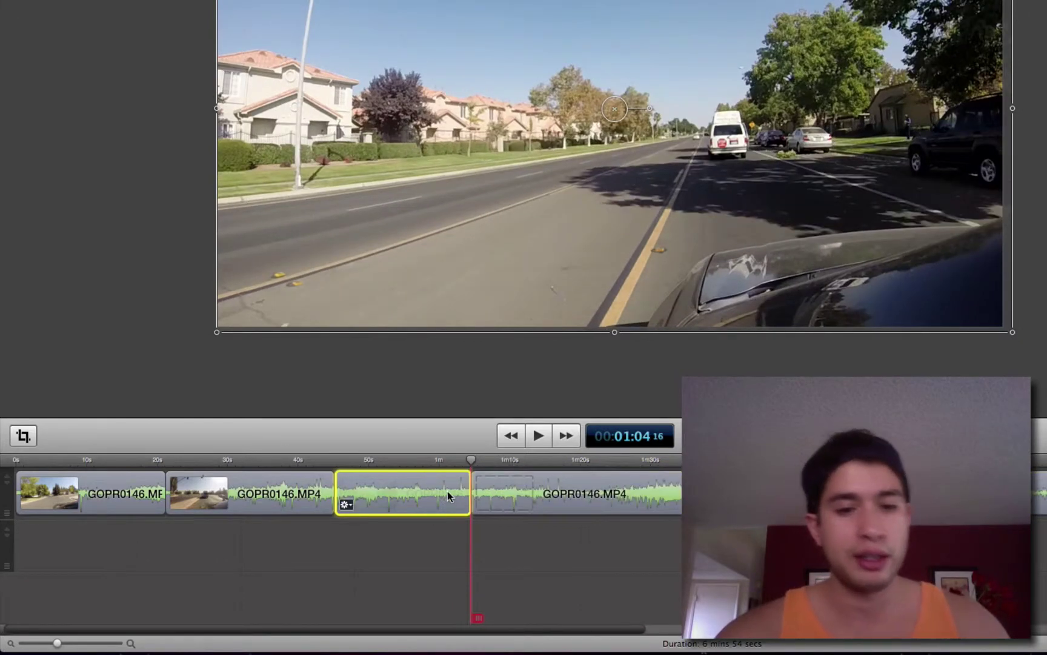
{"action": "key", "text": "Delete"}
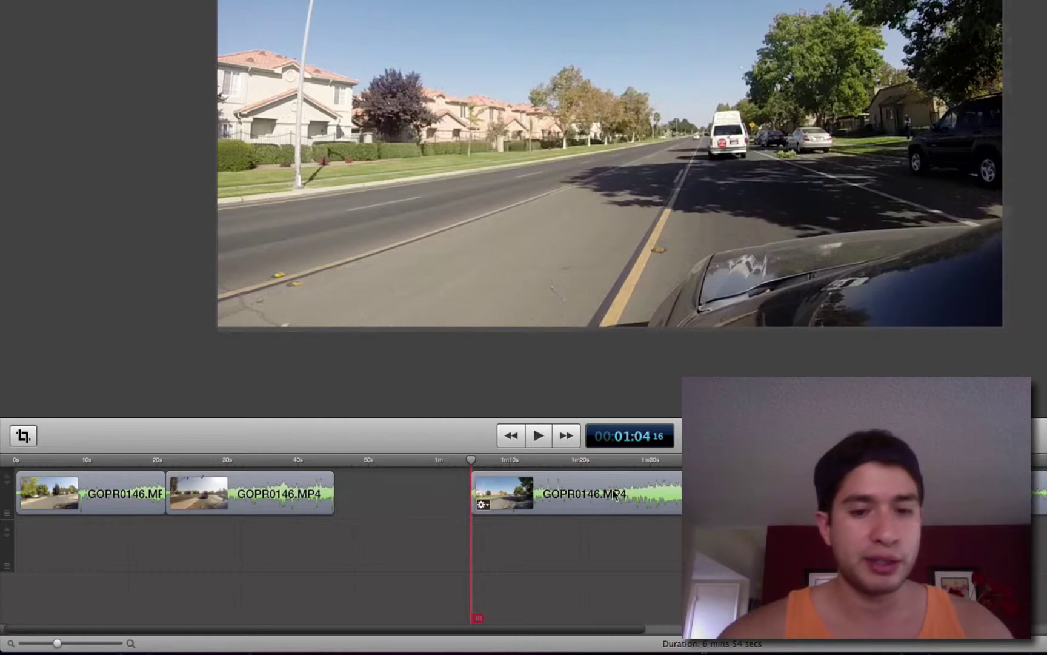
{"action": "left_click_drag", "start_coordinate": [637, 491], "coordinate": [511, 501]}
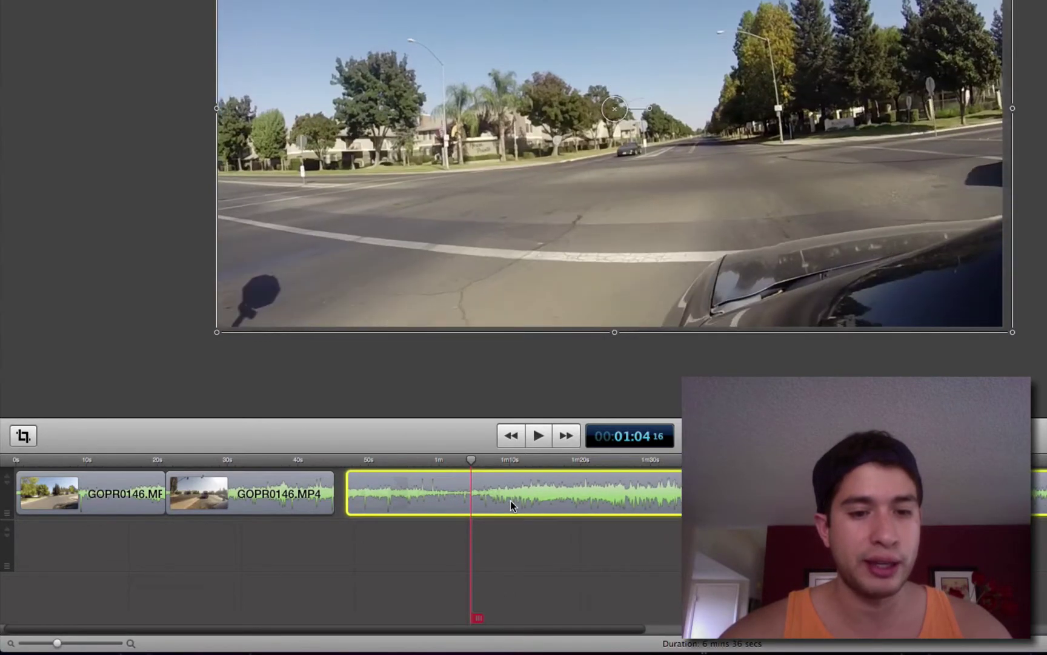
{"action": "left_click", "coordinate": [295, 495]}
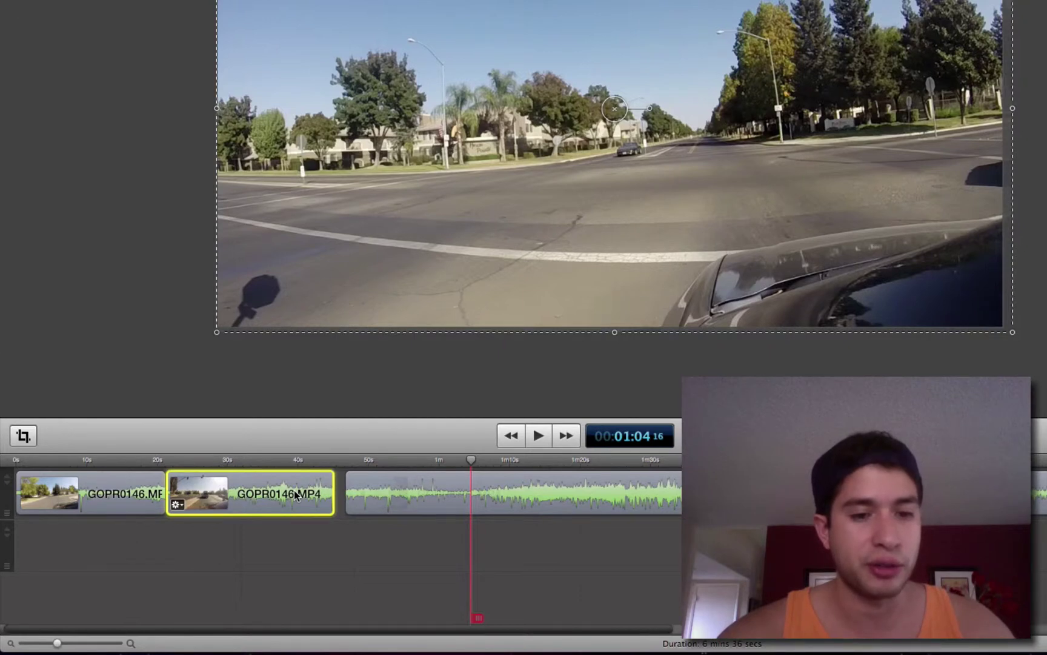
{"action": "left_click_drag", "start_coordinate": [60, 644], "coordinate": [65, 644]}
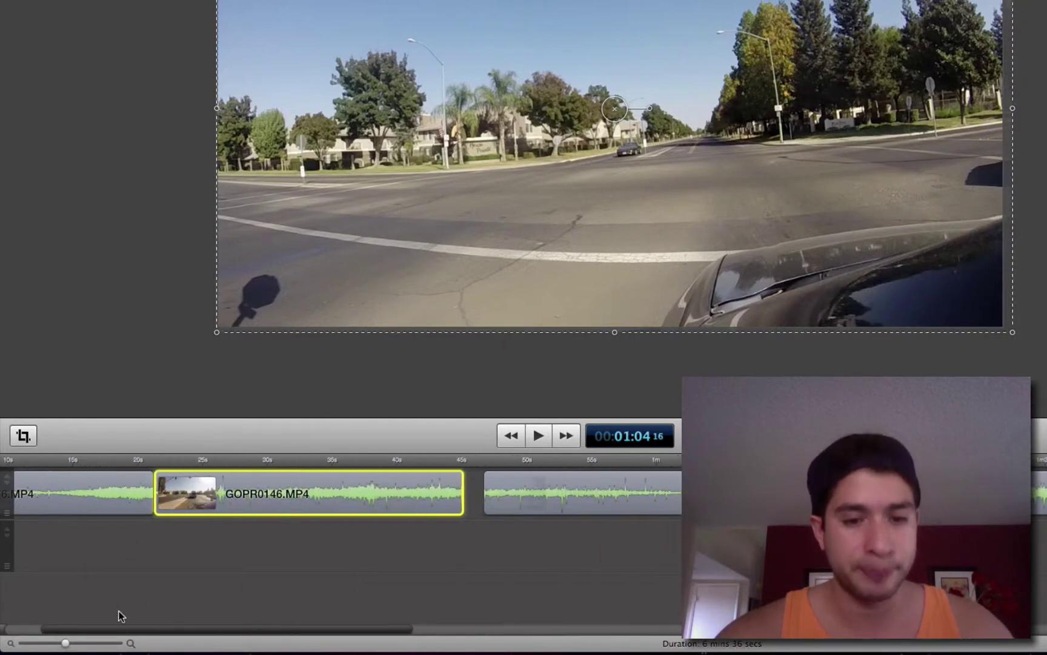
Add an ending transition to the second GOPR0146.MP4 clip.
{"action": "right_click", "coordinate": [452, 491]}
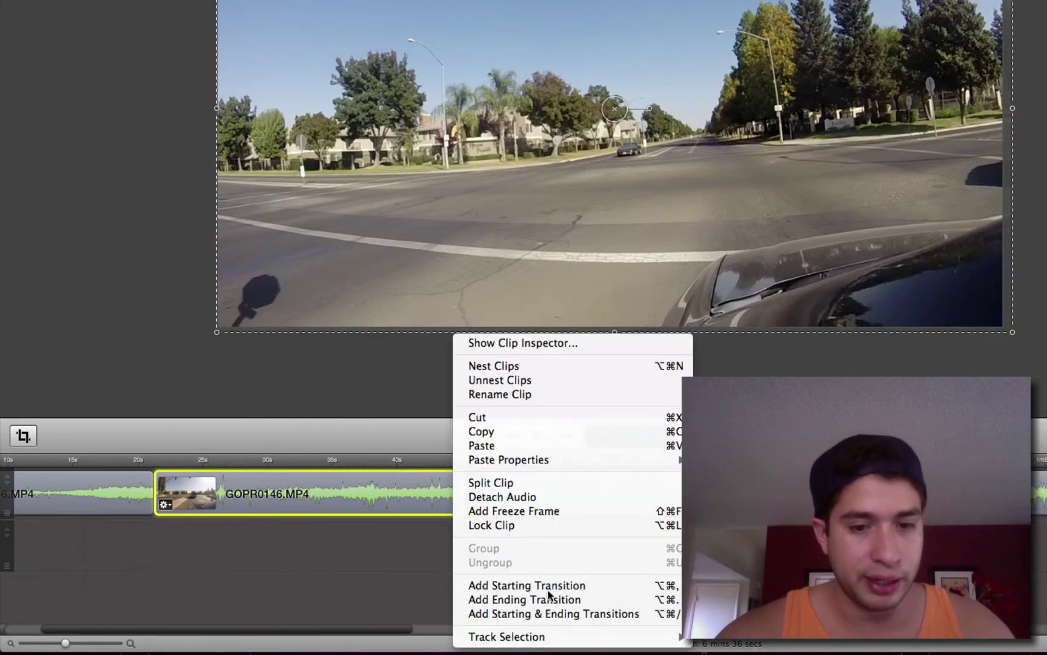
{"action": "left_click", "coordinate": [566, 599]}
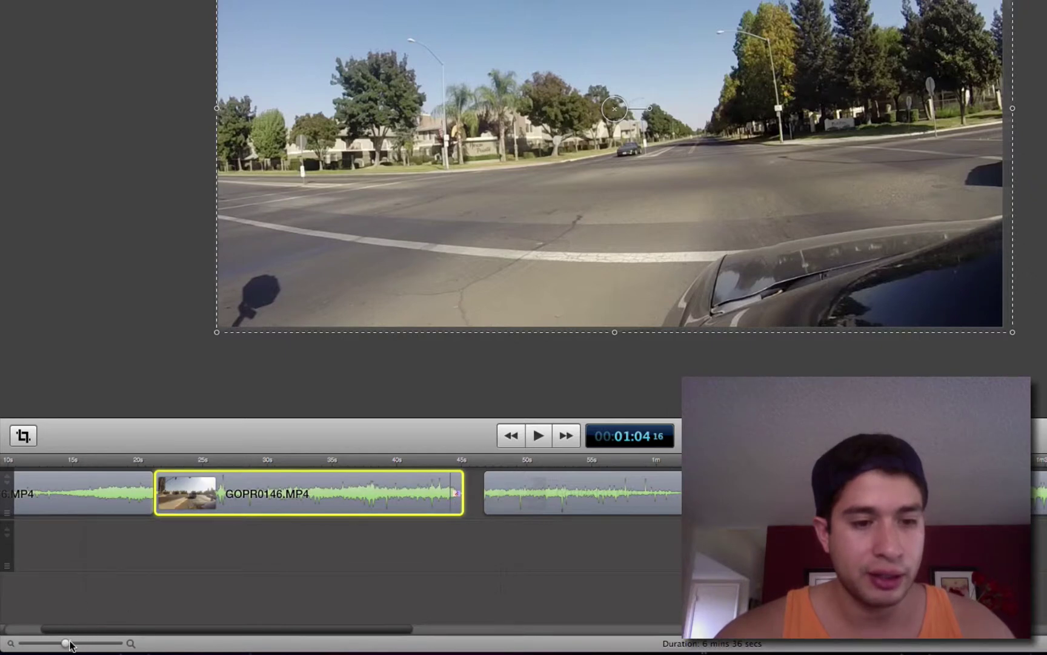
{"action": "left_click_drag", "start_coordinate": [69, 641], "coordinate": [83, 642]}
{"action": "scroll", "coordinate": [120, 576], "scroll_direction": "left", "scroll_amount": 10}
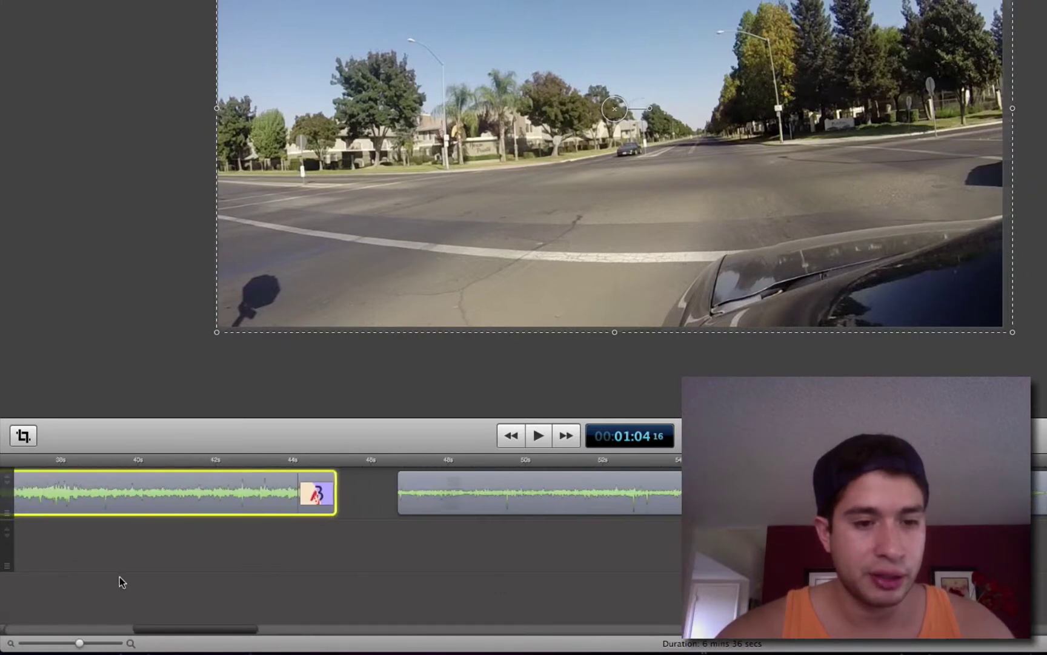
Make the transition Dip to Black and slide the next clip against it.
{"action": "right_click", "coordinate": [325, 490]}
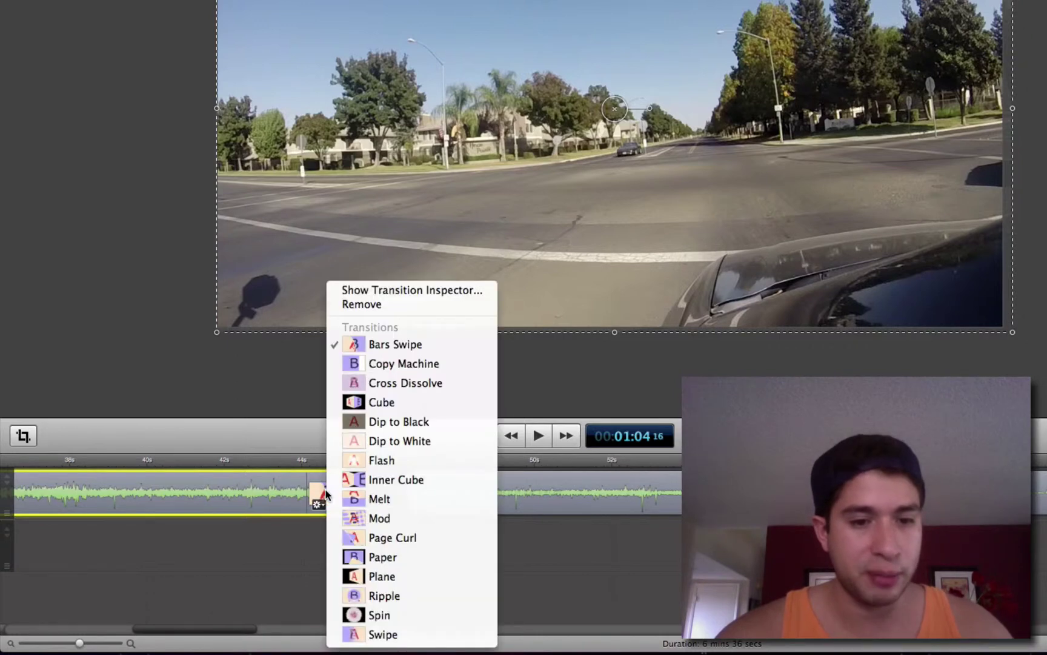
{"action": "left_click", "coordinate": [392, 422]}
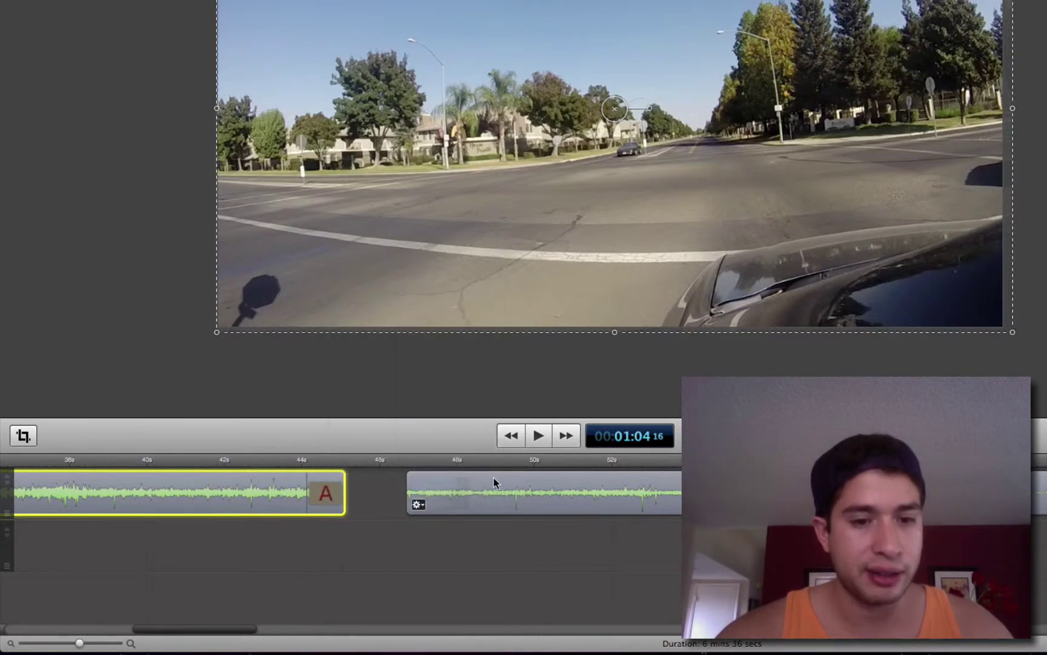
{"action": "left_click_drag", "start_coordinate": [536, 481], "coordinate": [479, 493]}
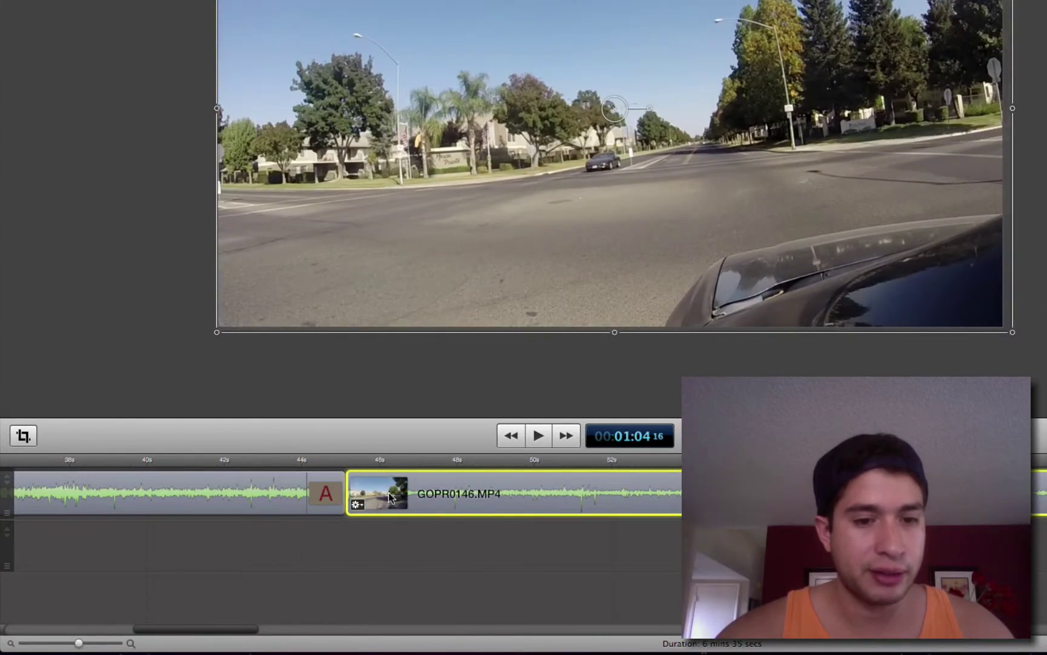
{"action": "left_click", "coordinate": [257, 460]}
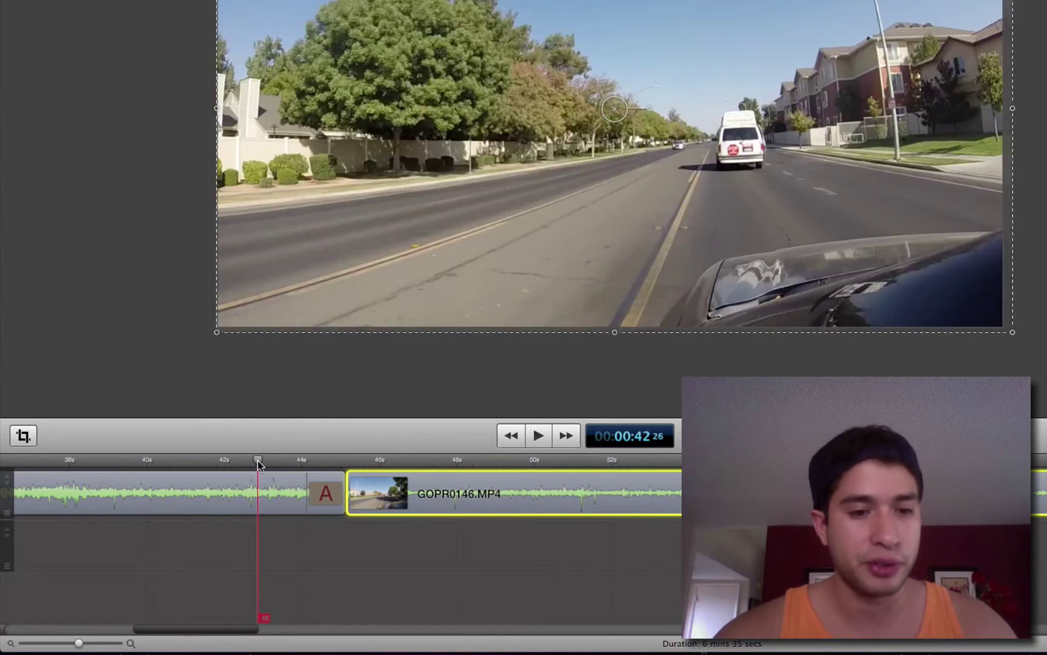
{"action": "key", "text": "space"}
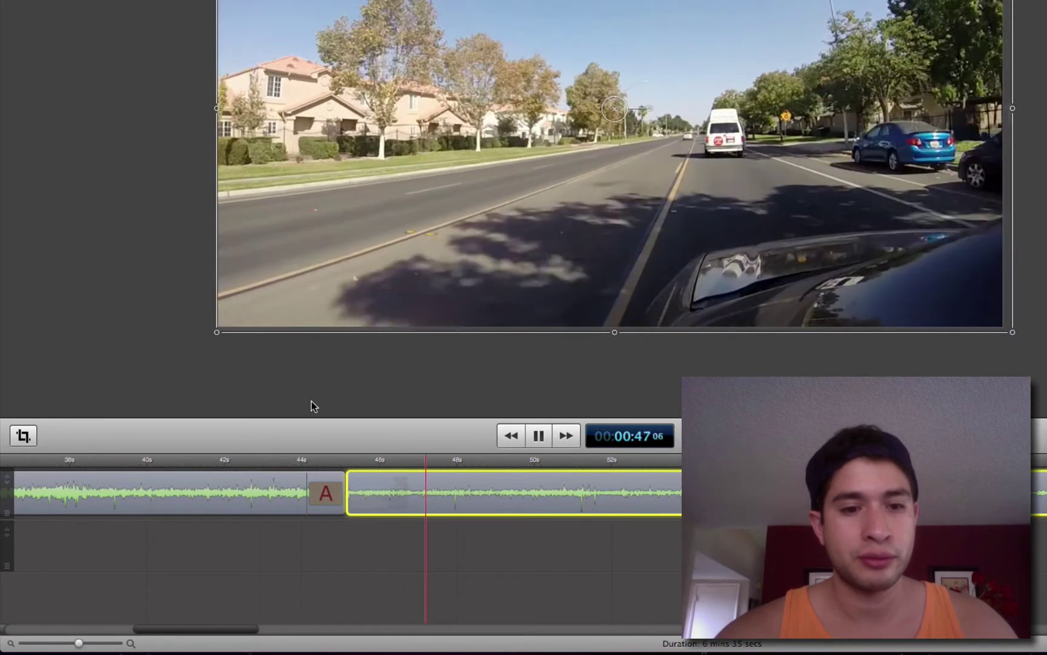
{"action": "key", "text": "space"}
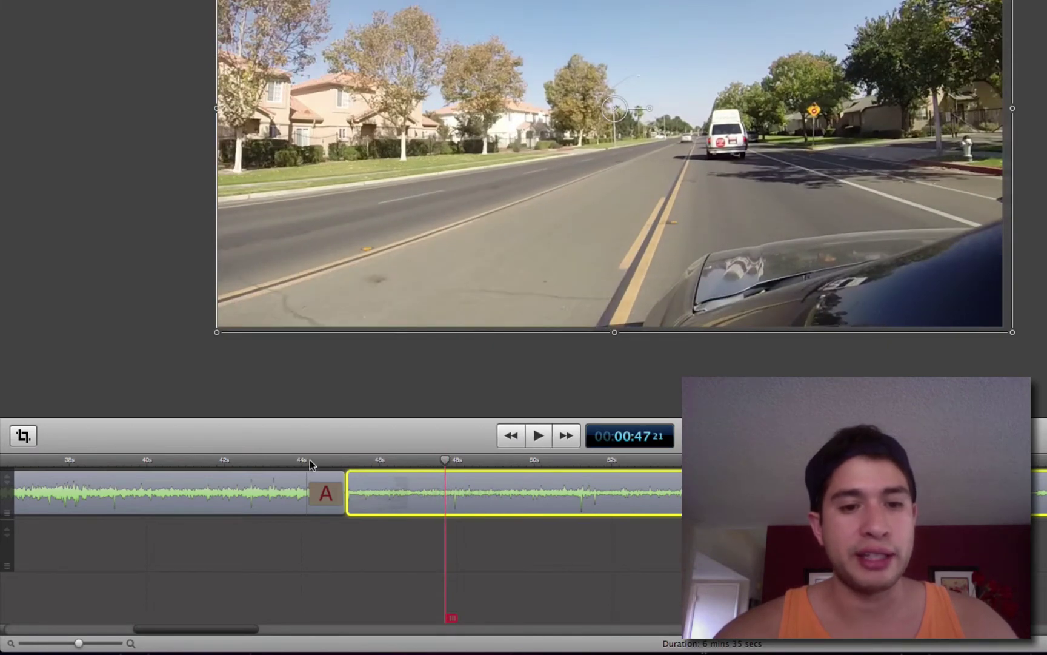
{"action": "left_click", "coordinate": [335, 465]}
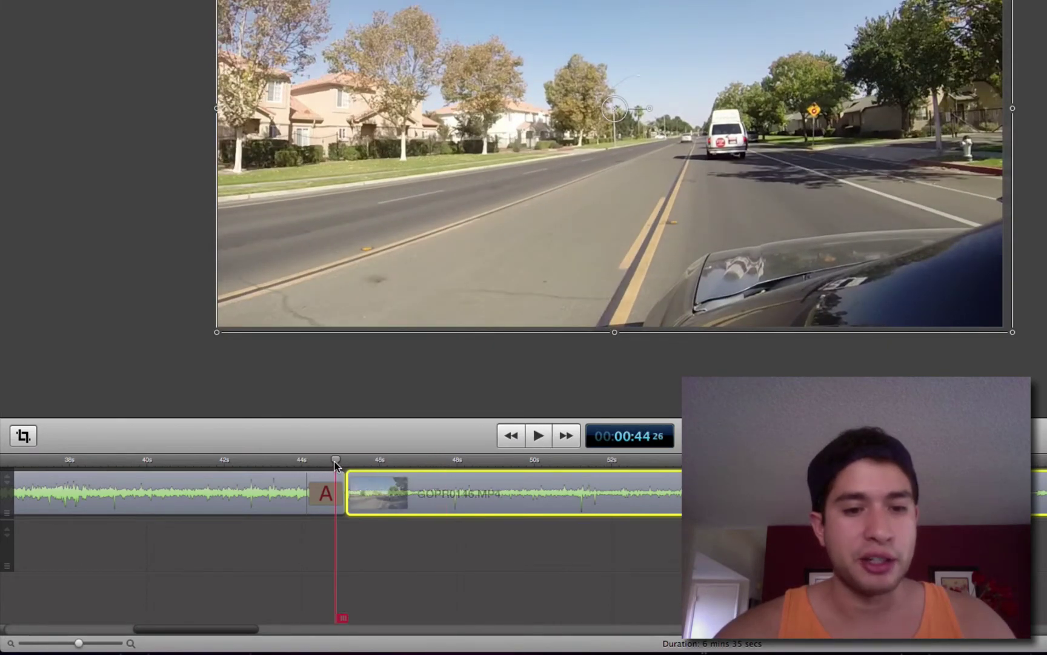
{"action": "key", "text": "space"}
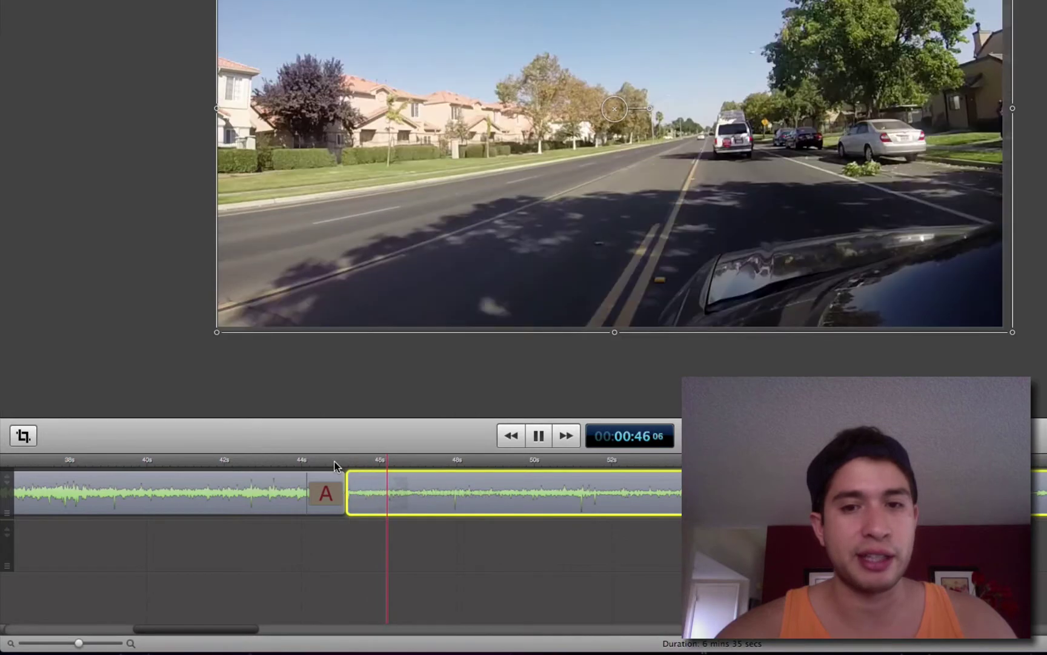
{"action": "key", "text": "space"}
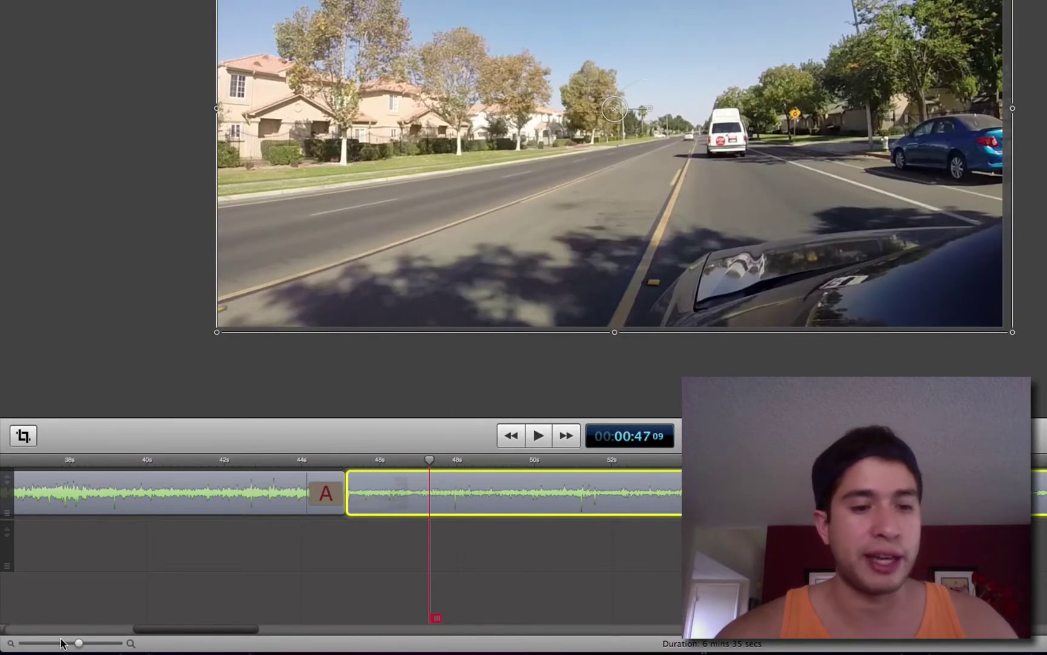
{"action": "left_click_drag", "start_coordinate": [77, 643], "coordinate": [62, 644]}
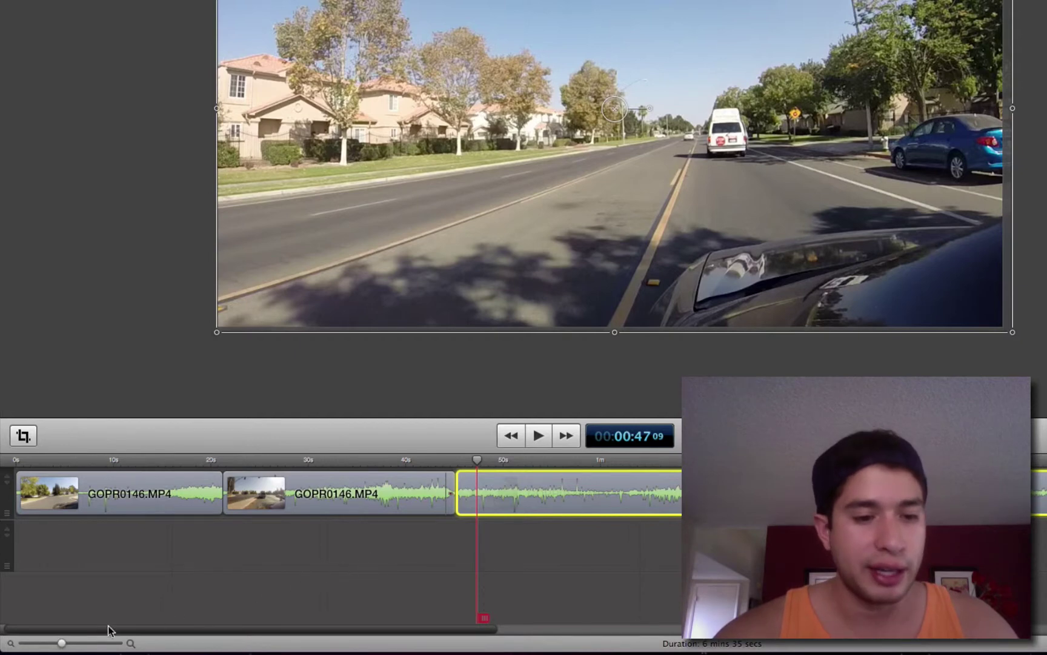
{"action": "left_click_drag", "start_coordinate": [66, 642], "coordinate": [76, 642]}
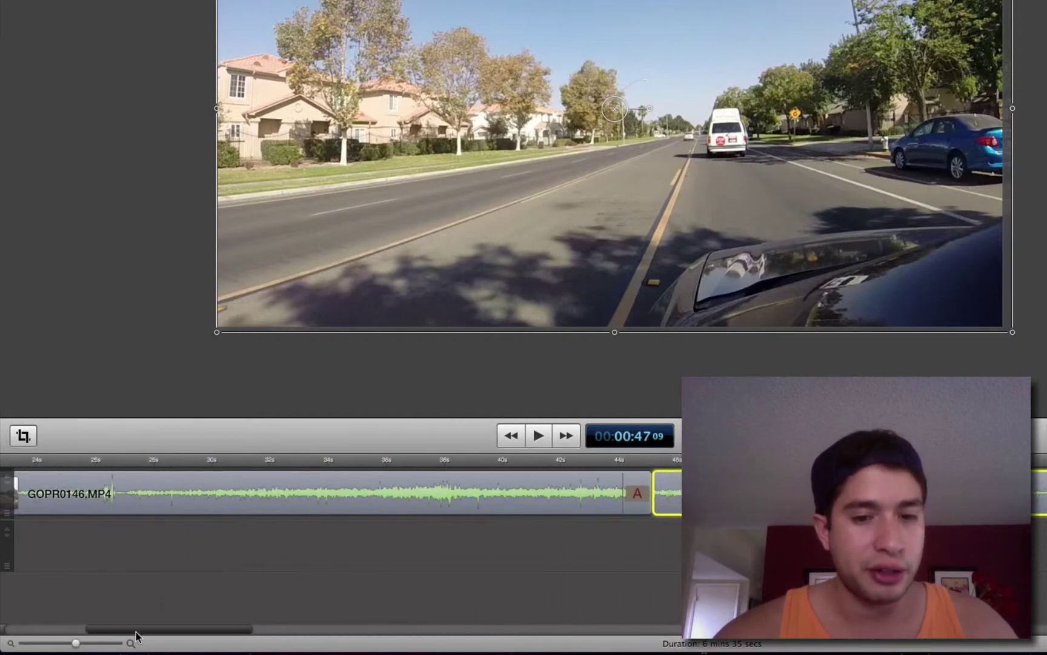
{"action": "right_click", "coordinate": [638, 486]}
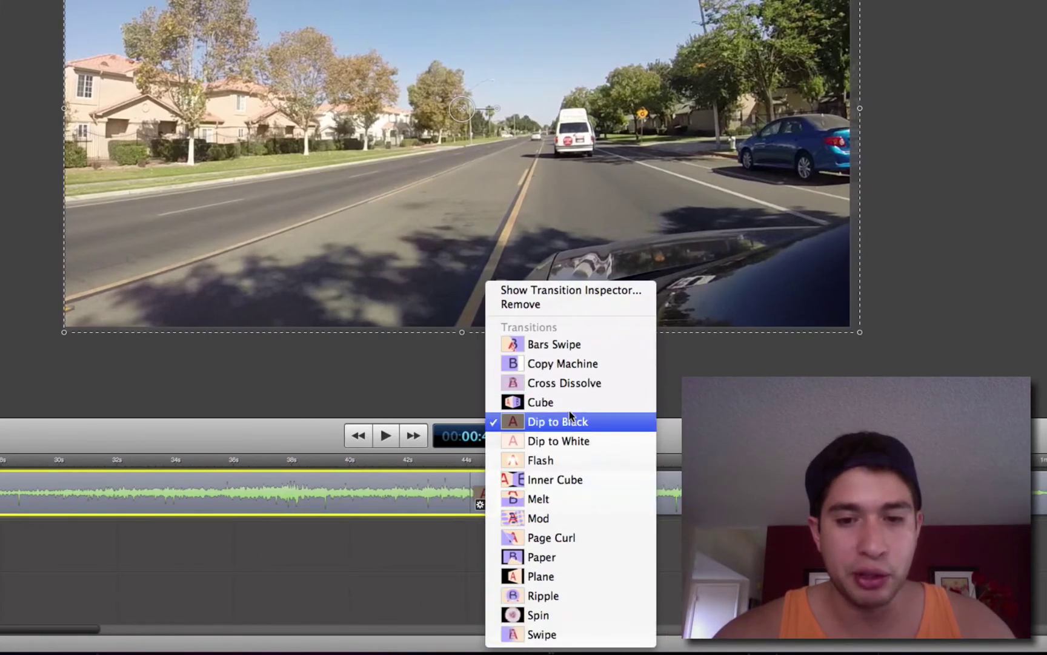
{"action": "left_click", "coordinate": [310, 435]}
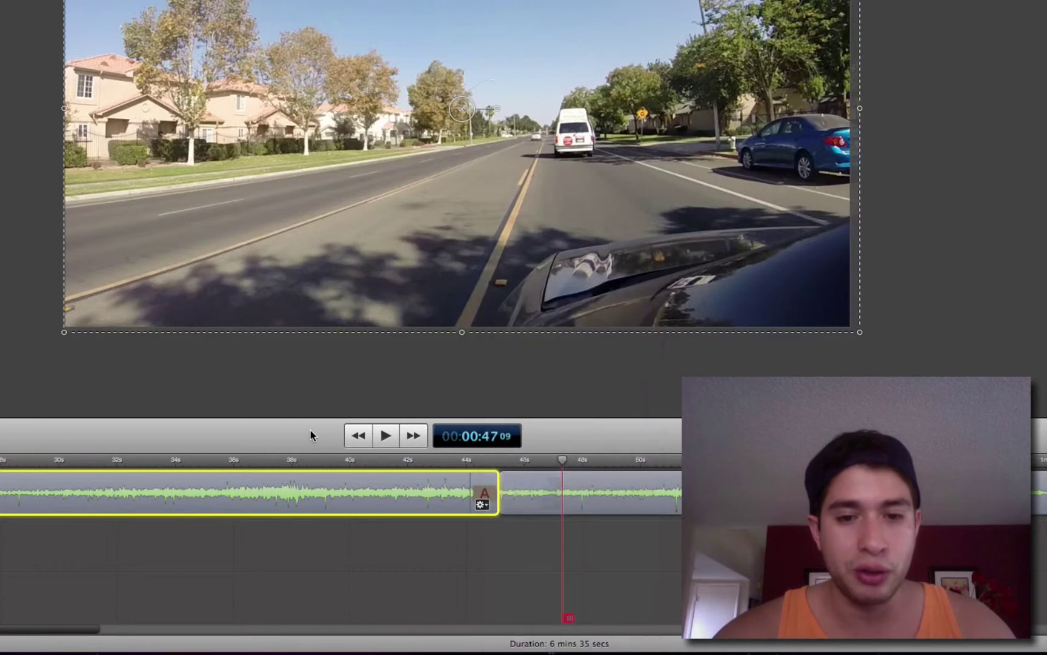